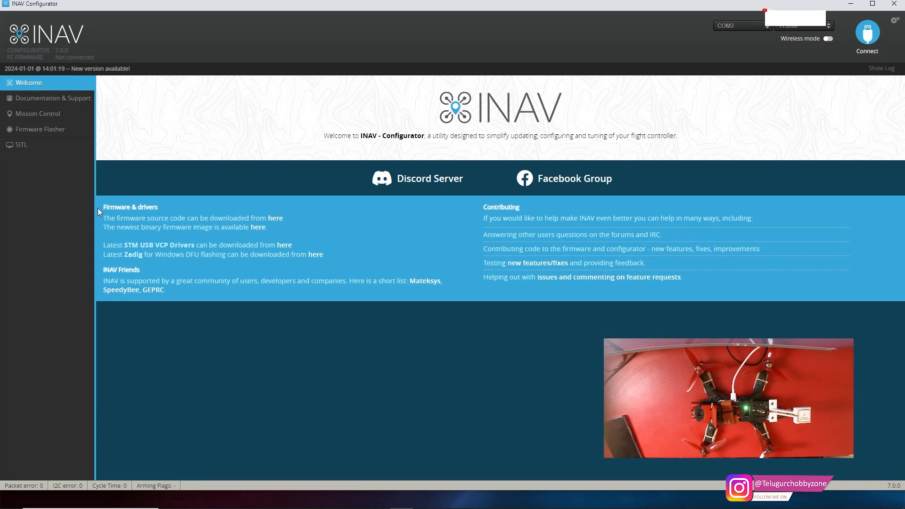
left_click_drag(7, 51, 50, 50)
left_click(71, 50)
left_click(746, 30)
left_click(746, 30)
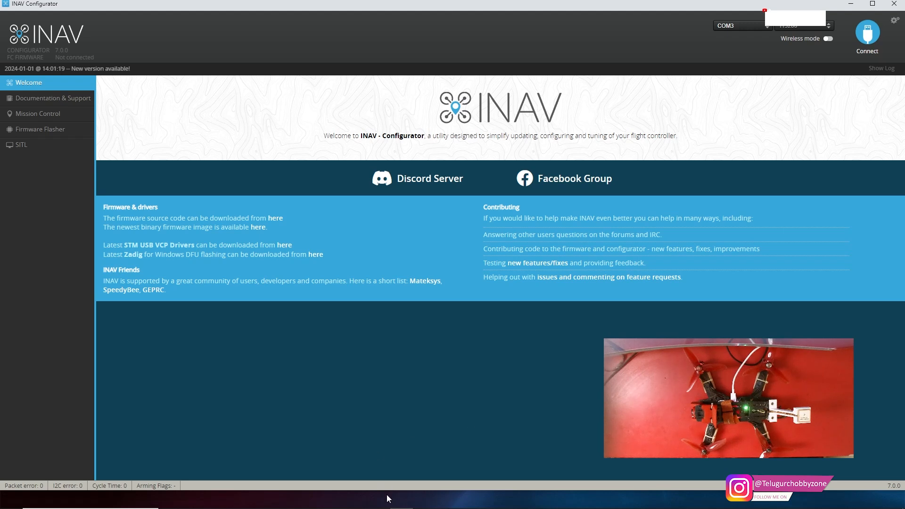
left_click_drag(390, 490, 393, 508)
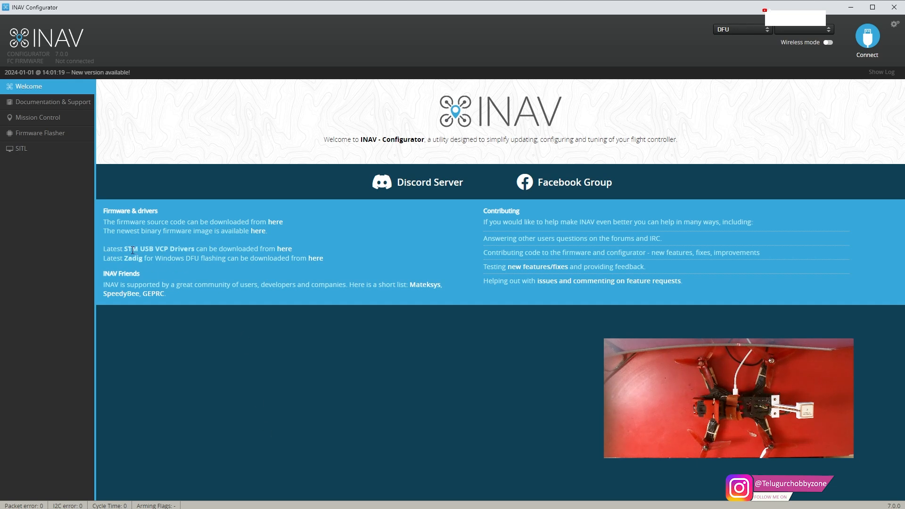
Step: Read the welcome page's download notes for the STM USB VCP Drivers and the Zadig tool for DFU flashing
left_click_drag(124, 258, 247, 263)
left_click(184, 281)
left_click_drag(124, 259, 149, 259)
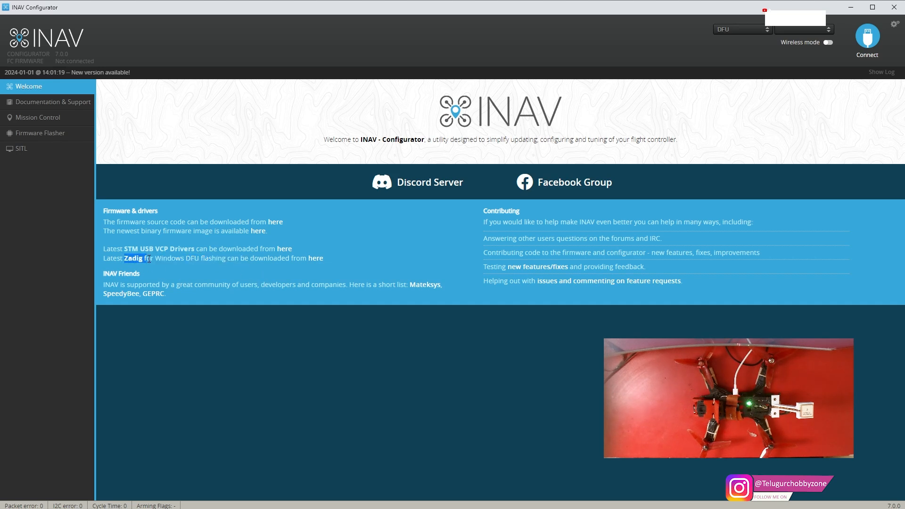
left_click(212, 265)
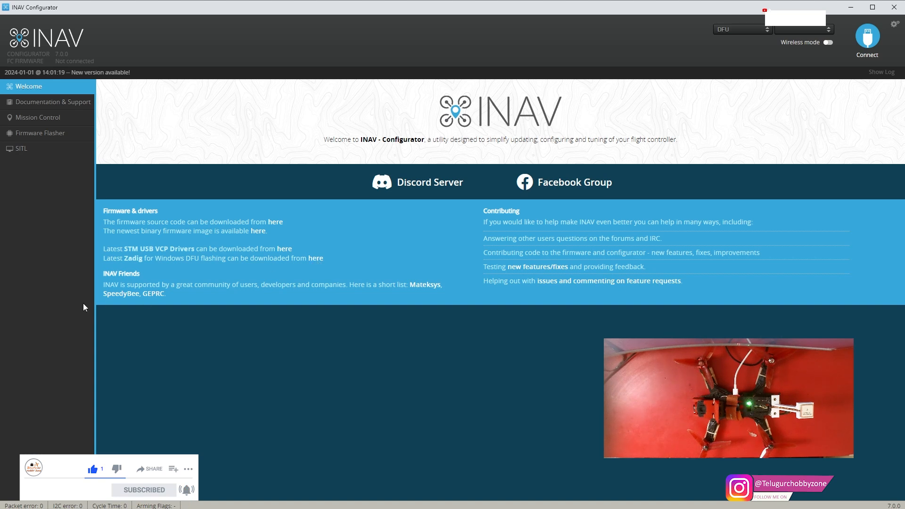
left_click_drag(123, 259, 219, 269)
left_click(225, 271)
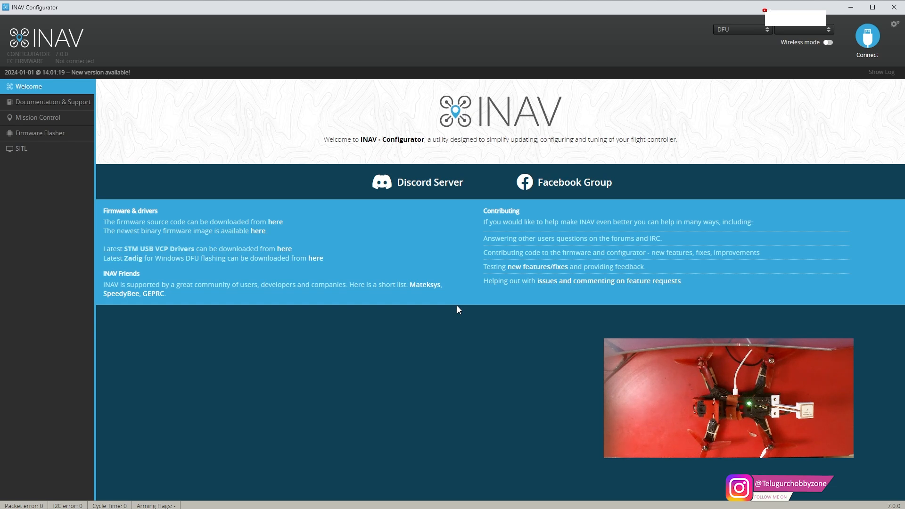
left_click_drag(140, 247, 199, 248)
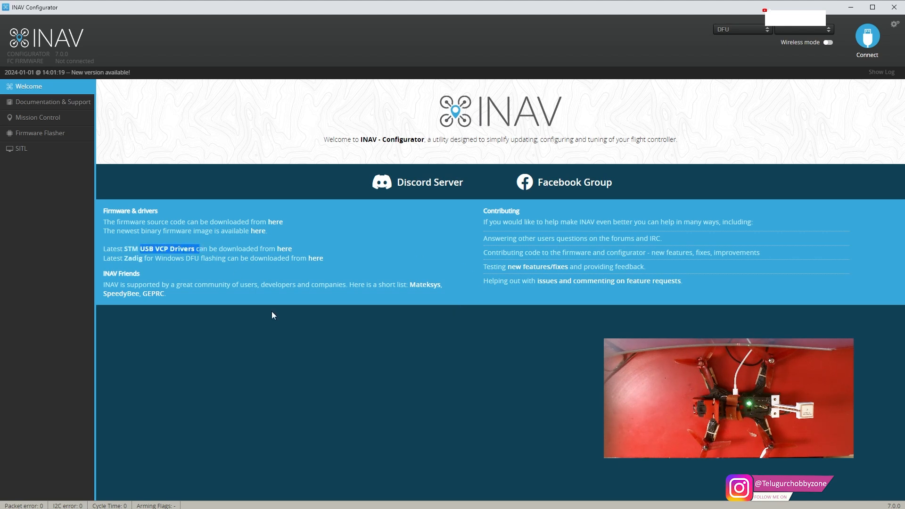
left_click_drag(124, 260, 143, 260)
left_click(184, 272)
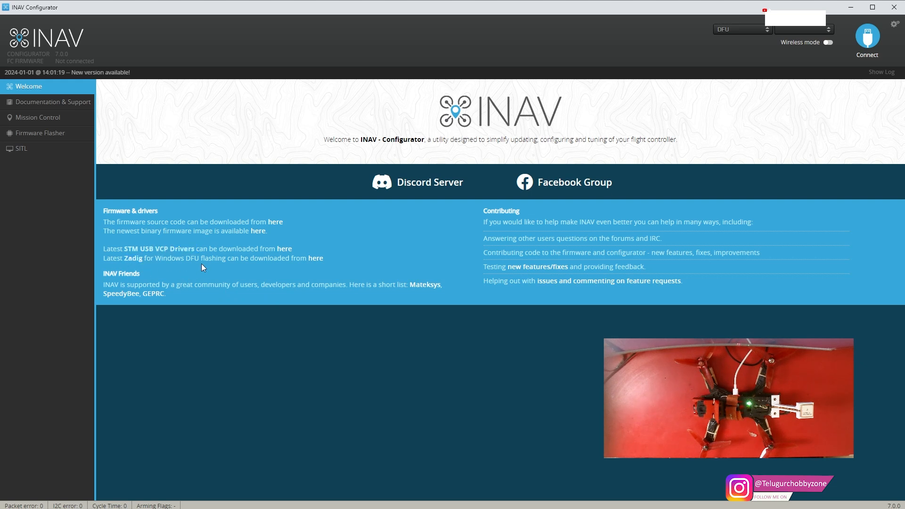
left_click_drag(195, 249, 123, 249)
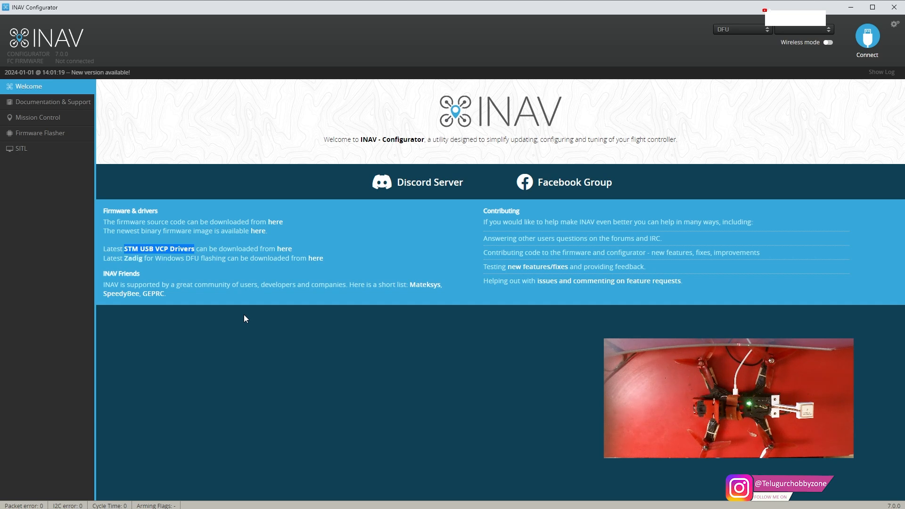
Step: Open the firmware flasher and try to auto-select the target of the connected flight controller
left_click(66, 138)
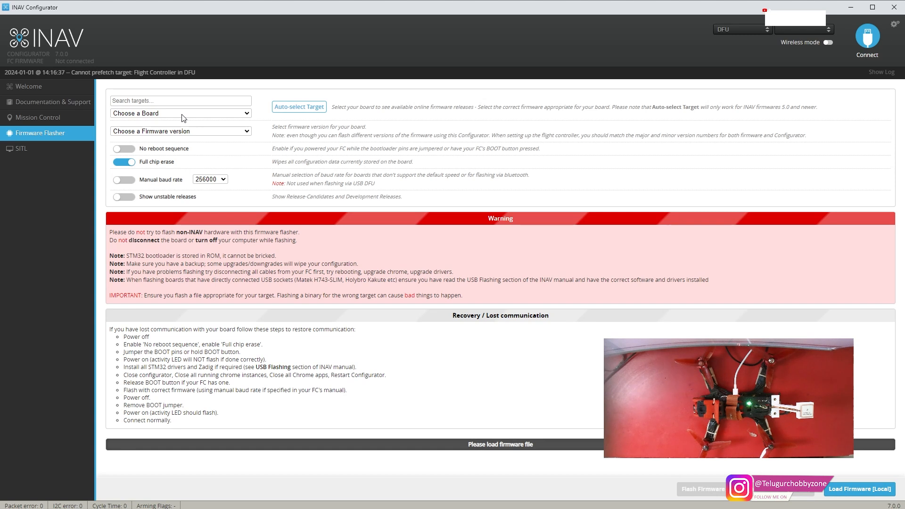
left_click(307, 112)
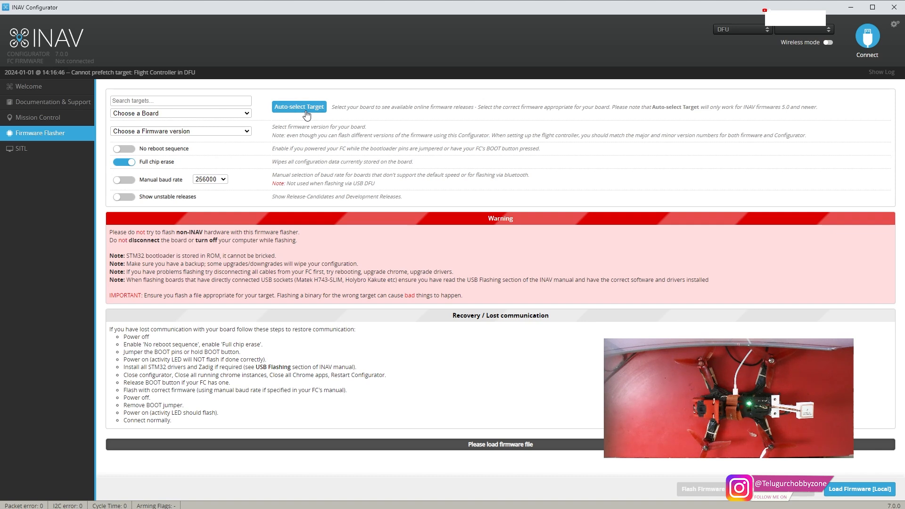
left_click(312, 109)
Step: Choose the SPEEDYBEEF405V3 board and its stable 7.0.0 firmware version for flashing
left_click(191, 114)
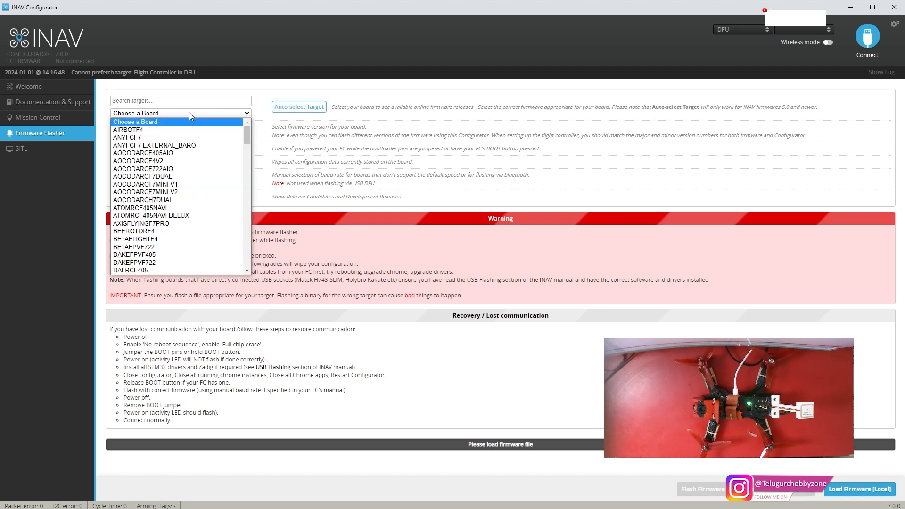
scroll(193, 181, "down", 20)
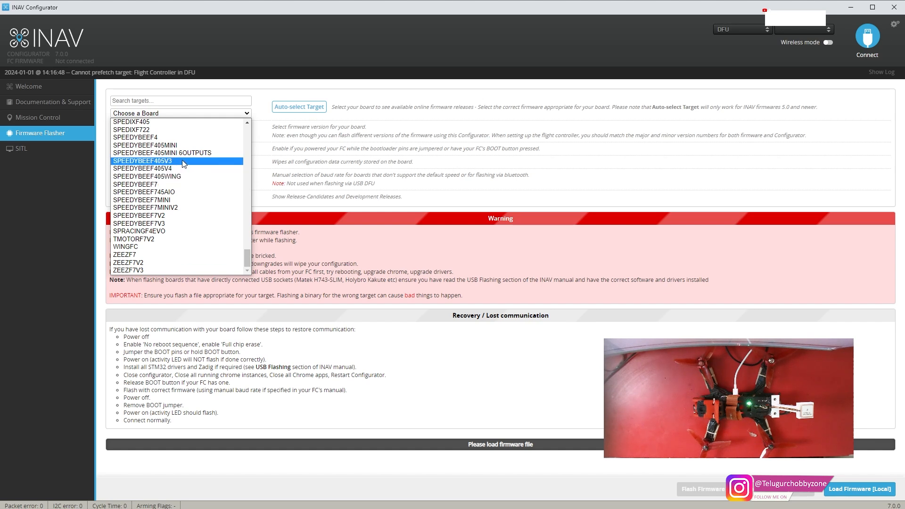
left_click(184, 162)
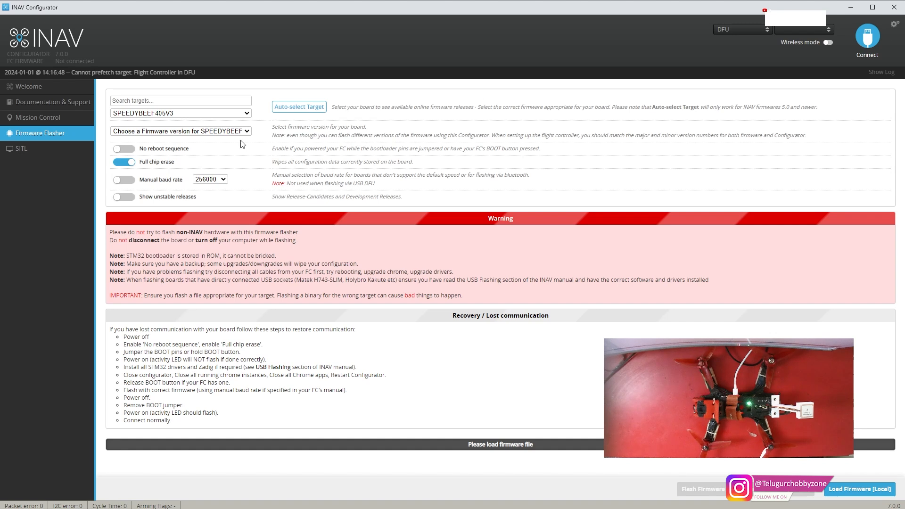
left_click(218, 132)
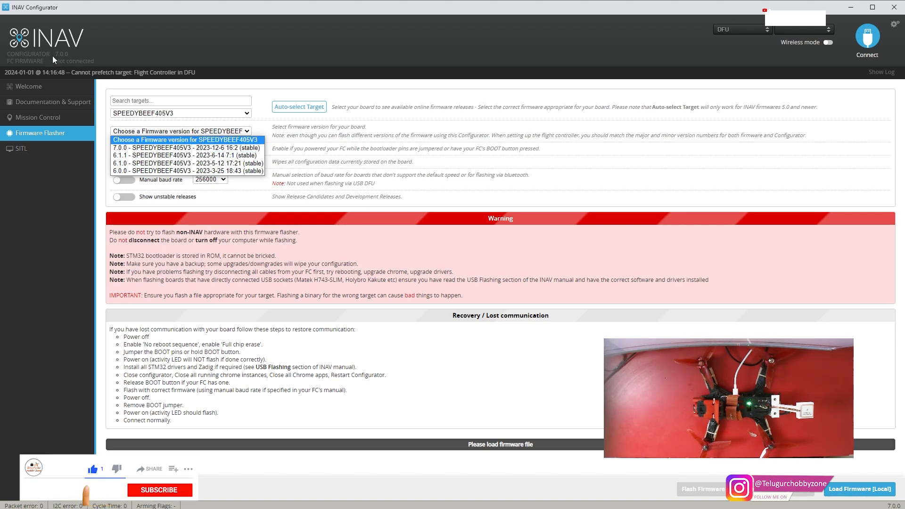
left_click(172, 148)
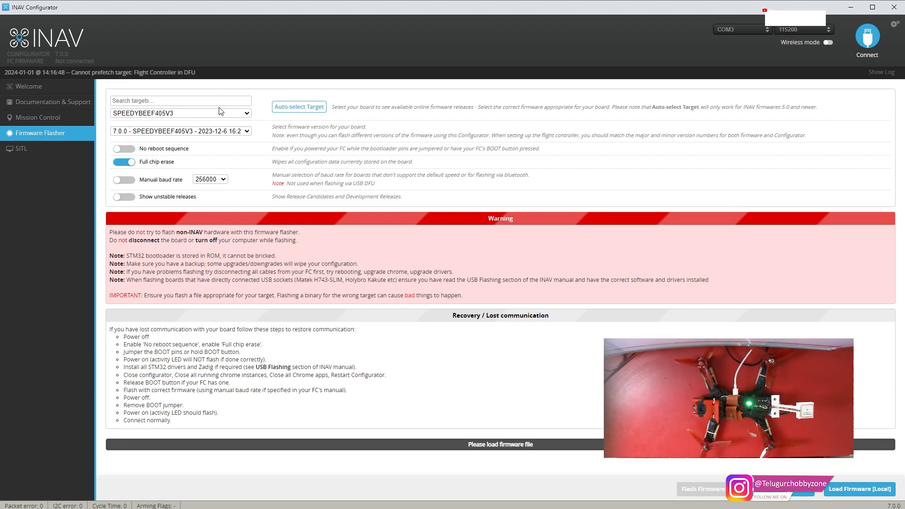
Step: Connect to the flight controller on COM3 and display its serial port assignments
left_click(77, 90)
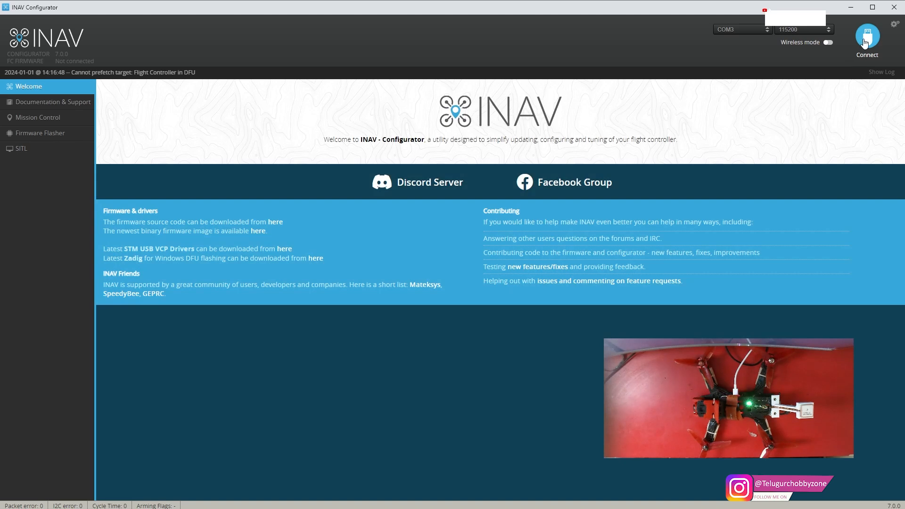
left_click(868, 38)
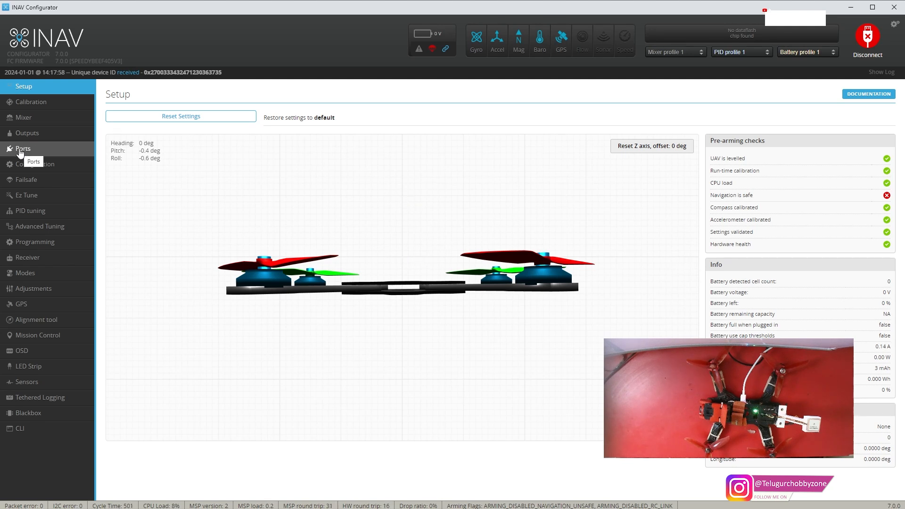
left_click(19, 149)
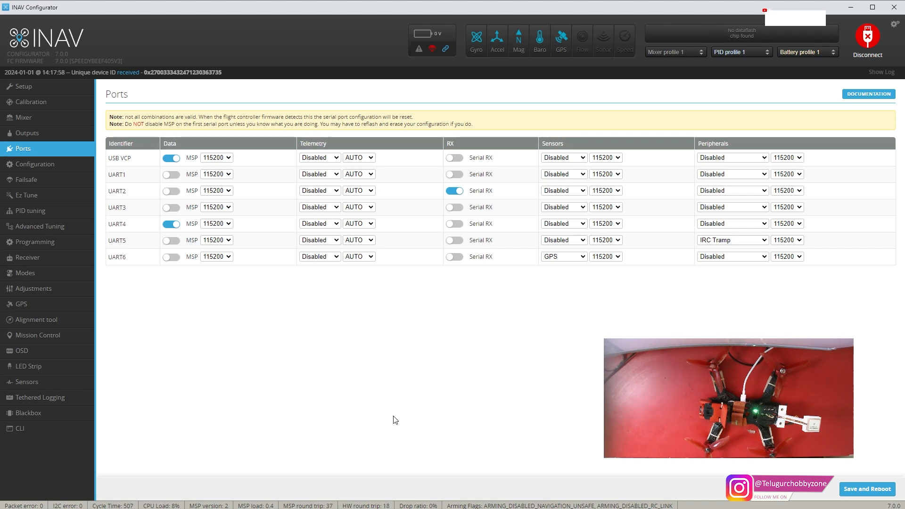
Step: Review the flight controller's configuration, covering sensors and buses, other features, battery settings and VTX
left_click(35, 165)
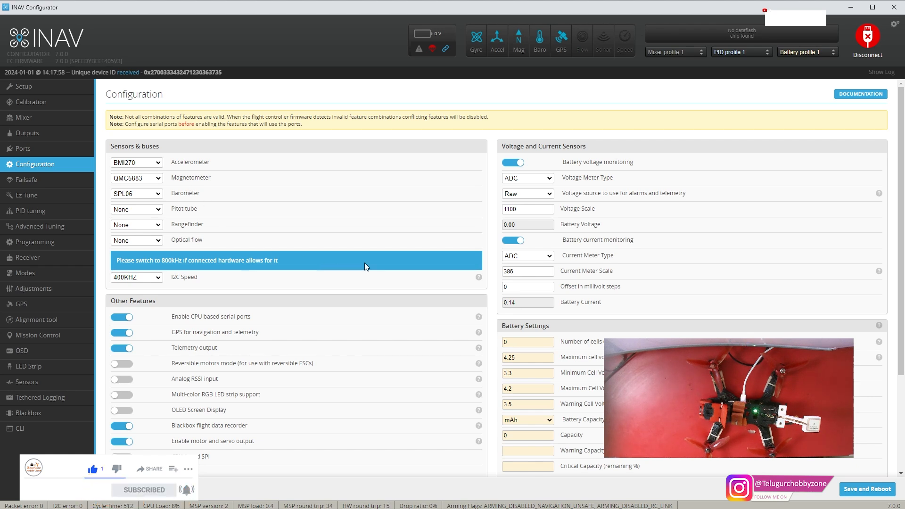
scroll(377, 242, "down", 1)
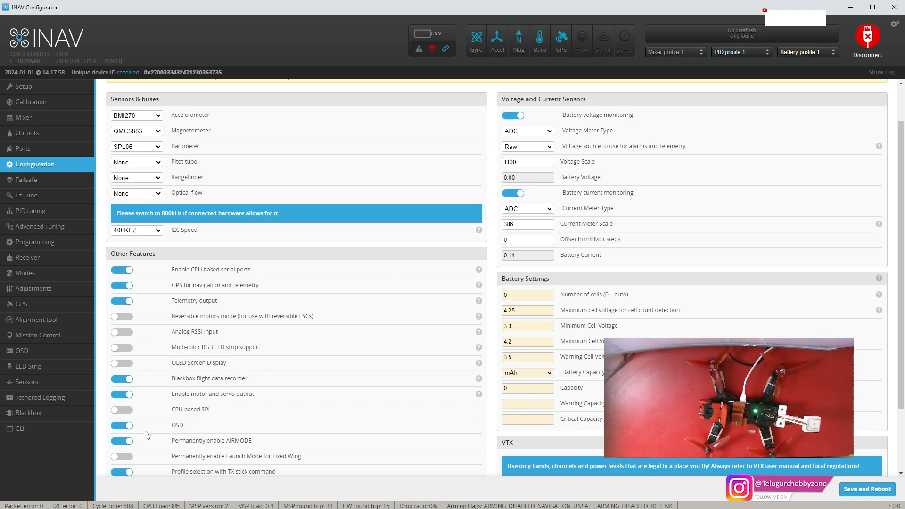
scroll(189, 425, "down", 1)
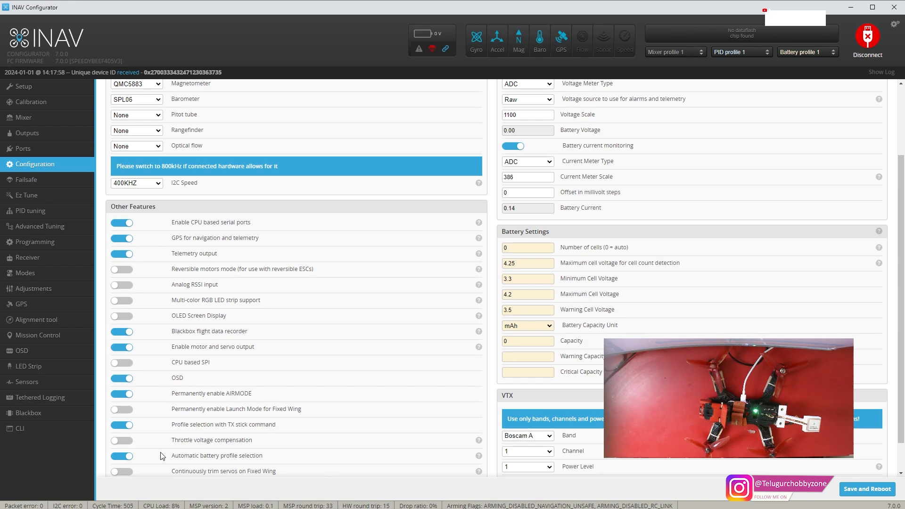
scroll(227, 452, "down", 1)
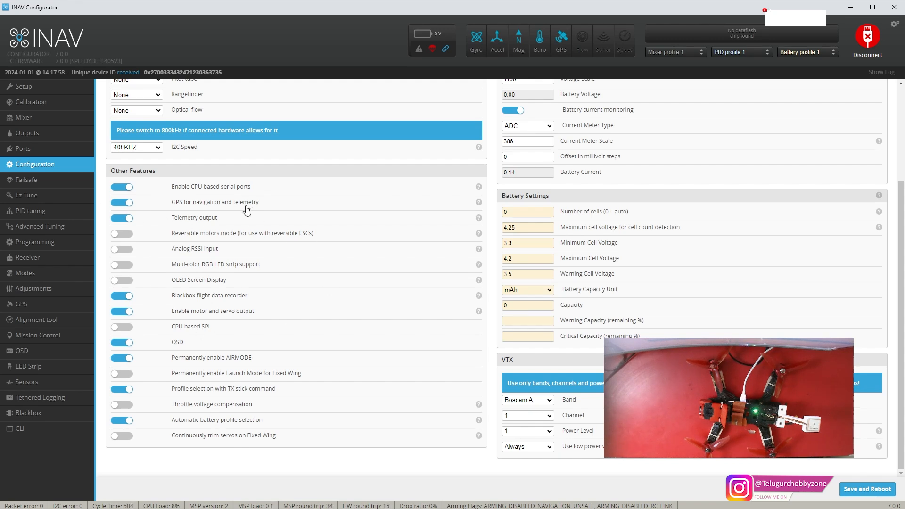
scroll(294, 409, "up", 1)
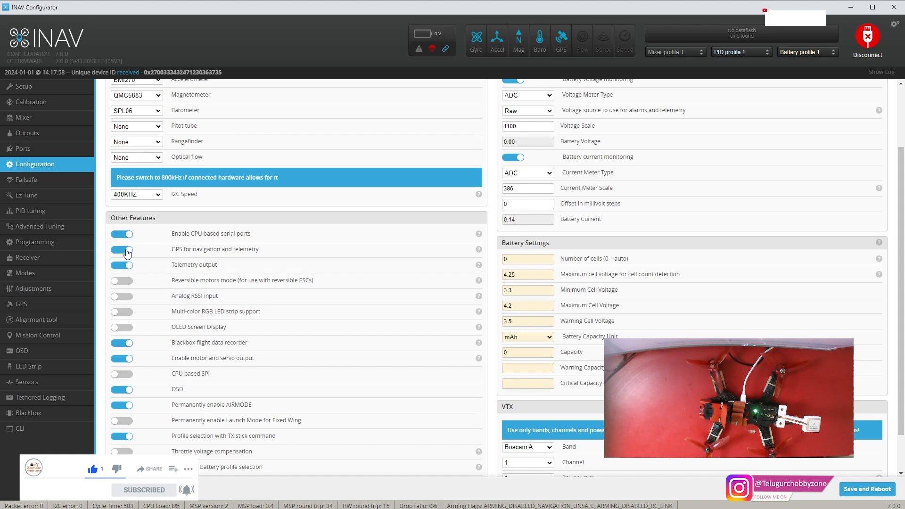
scroll(220, 306, "up", 1)
scroll(220, 305, "up", 3)
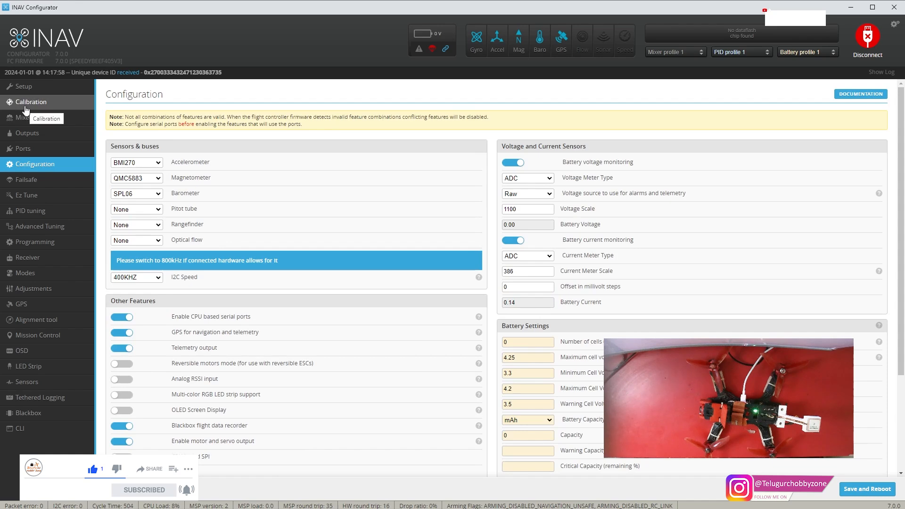
Step: Inspect the sensor options available for UART6 in the serial port assignments, keeping GPS
left_click(40, 149)
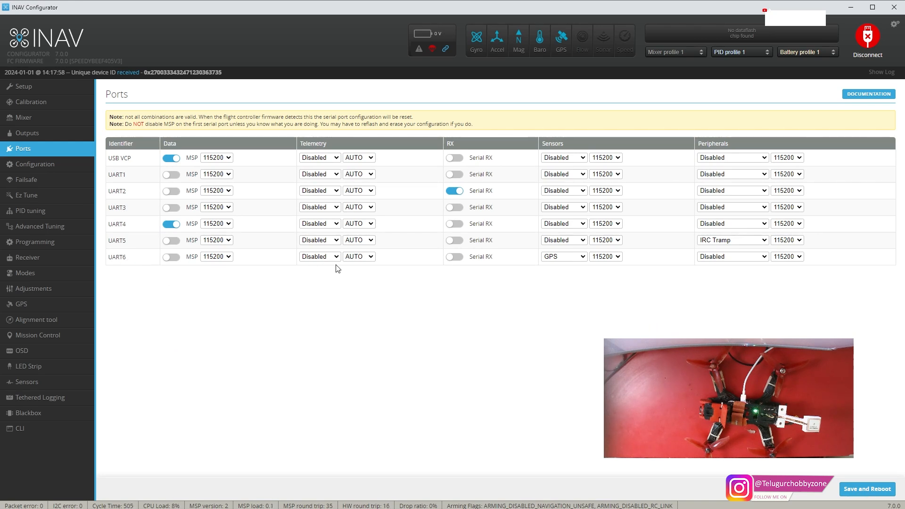
left_click(583, 259)
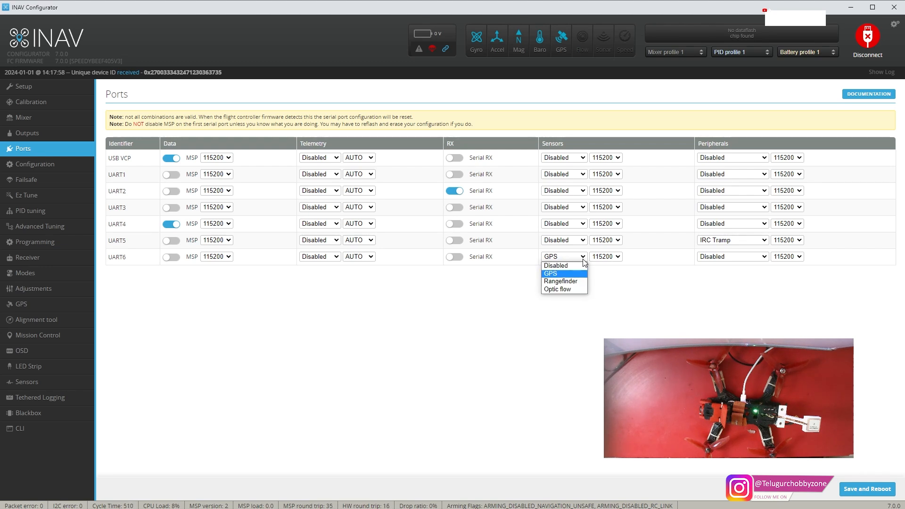
left_click(585, 261)
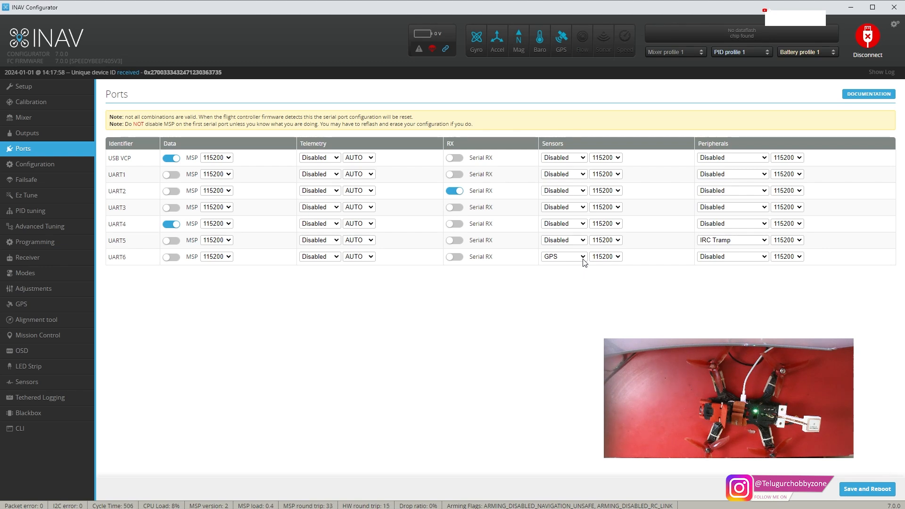
left_click(584, 262)
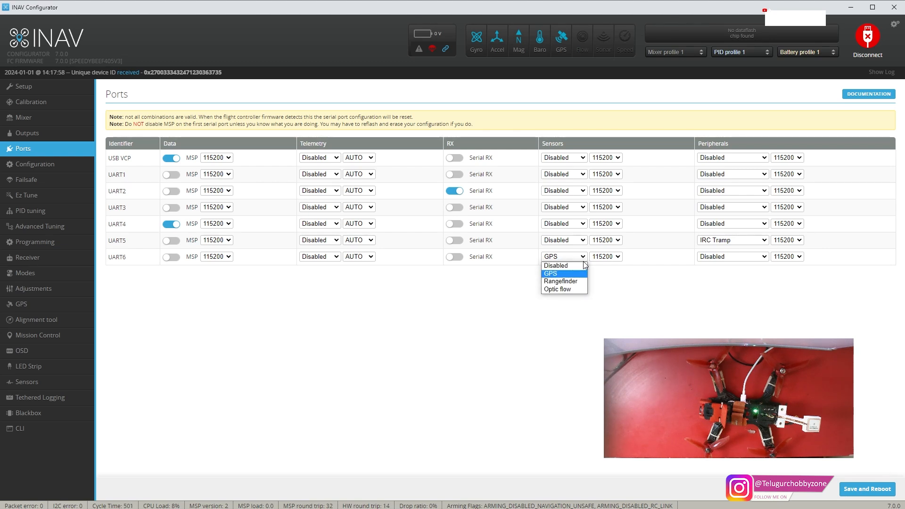
left_click(584, 262)
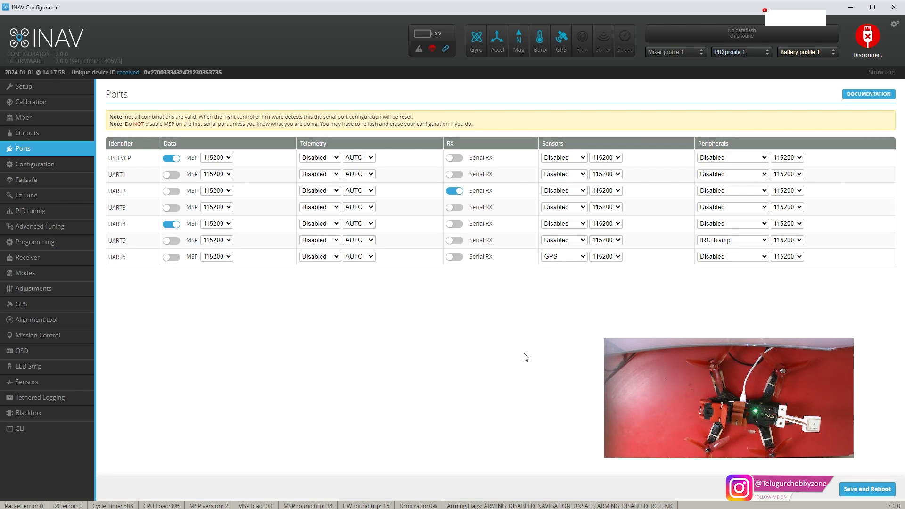
Step: Recheck the other features in the configuration and view the failsafe procedure settings
left_click(41, 171)
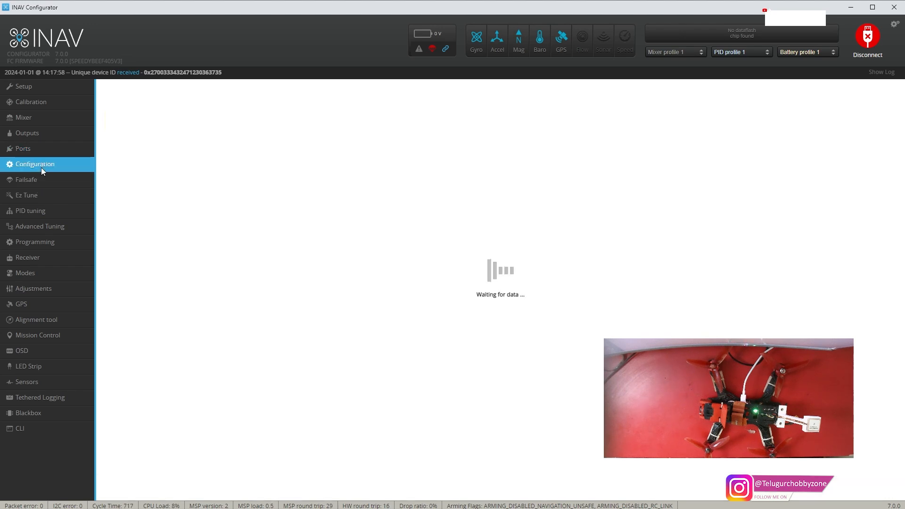
scroll(484, 337, "down", 3)
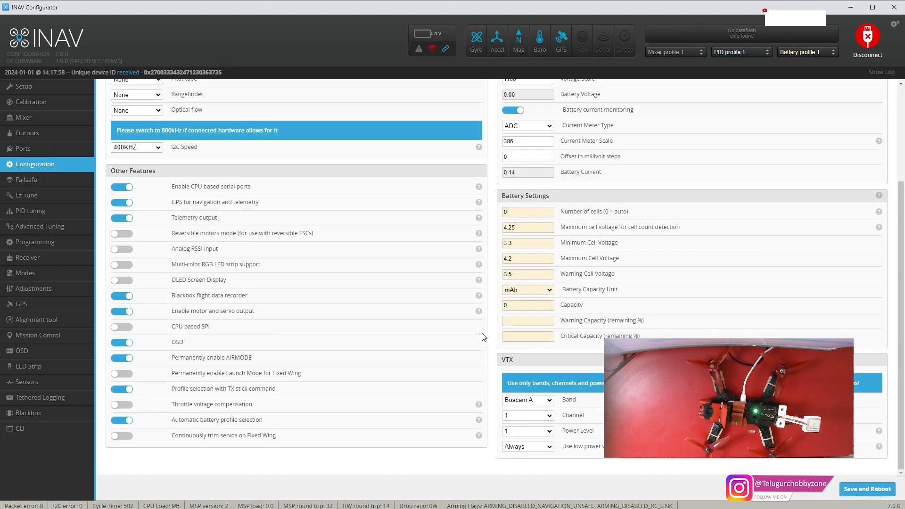
left_click(41, 187)
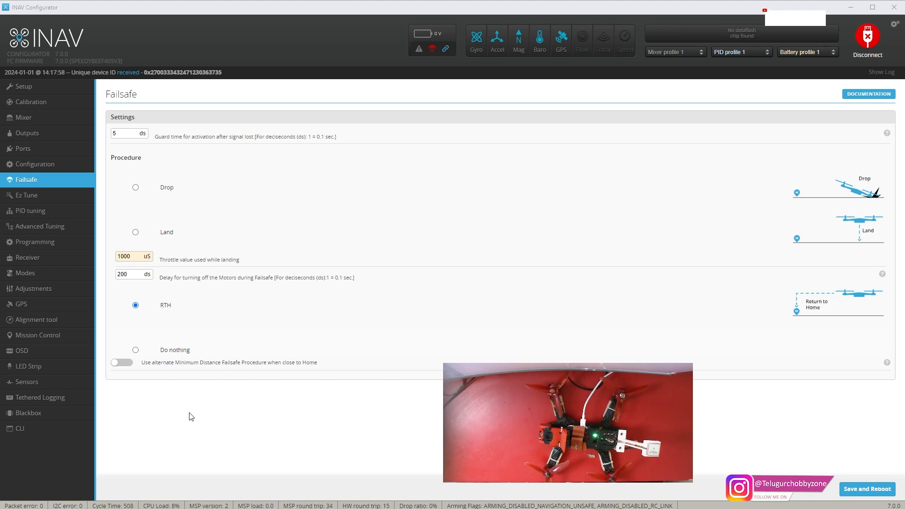
Step: Read the GPS page's note about configuring a serial port and check the UART6 GPS assignment
left_click(41, 307)
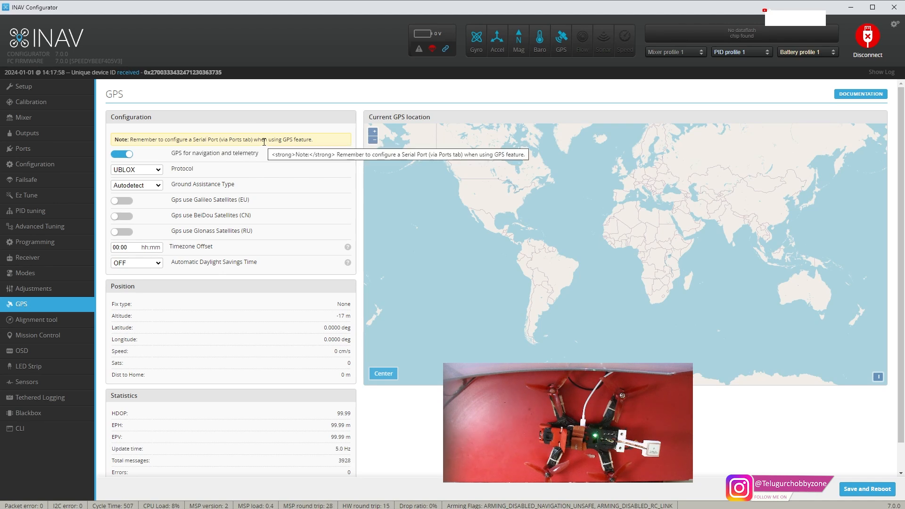
left_click_drag(311, 140, 131, 140)
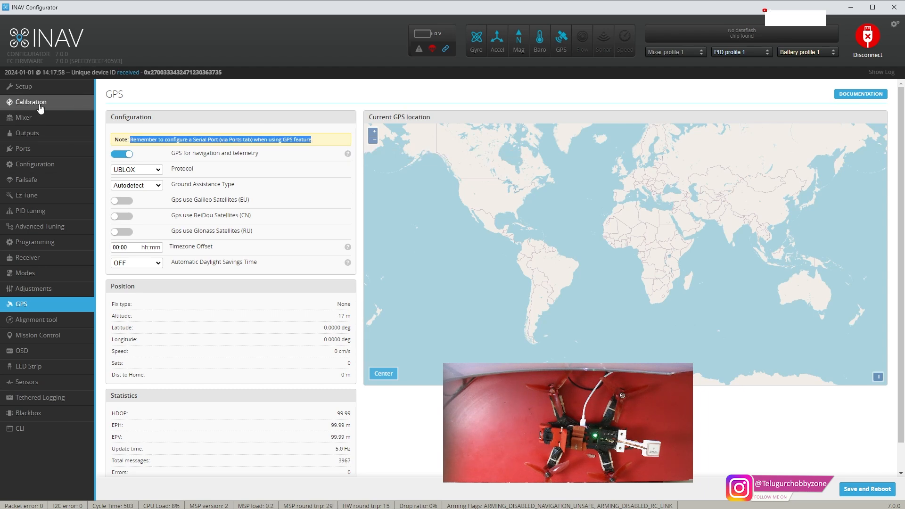
left_click(41, 148)
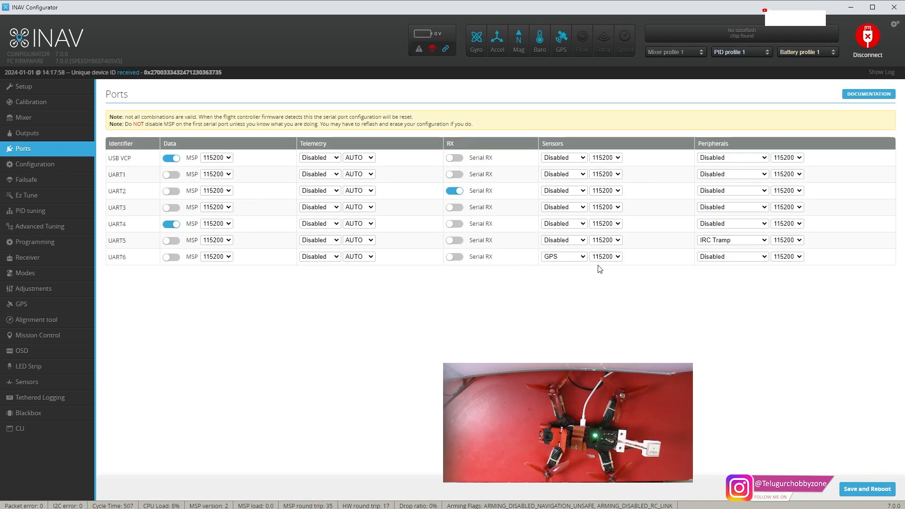
Step: Inspect the available GPS protocol options on the GPS page, keeping UBLOX
left_click(46, 303)
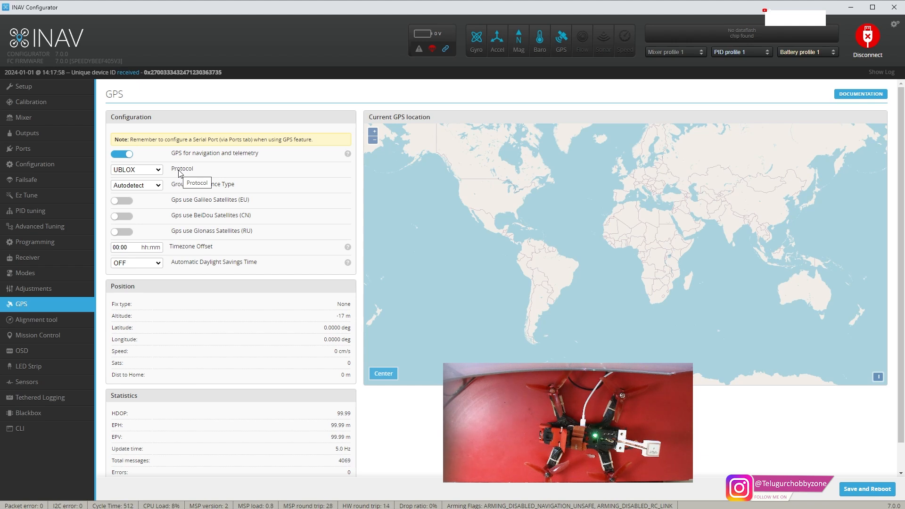
left_click(161, 170)
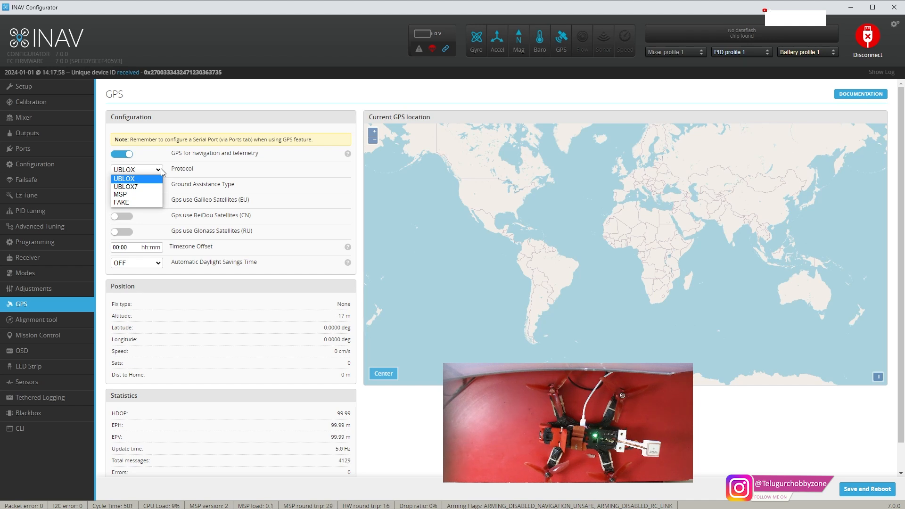
left_click(160, 170)
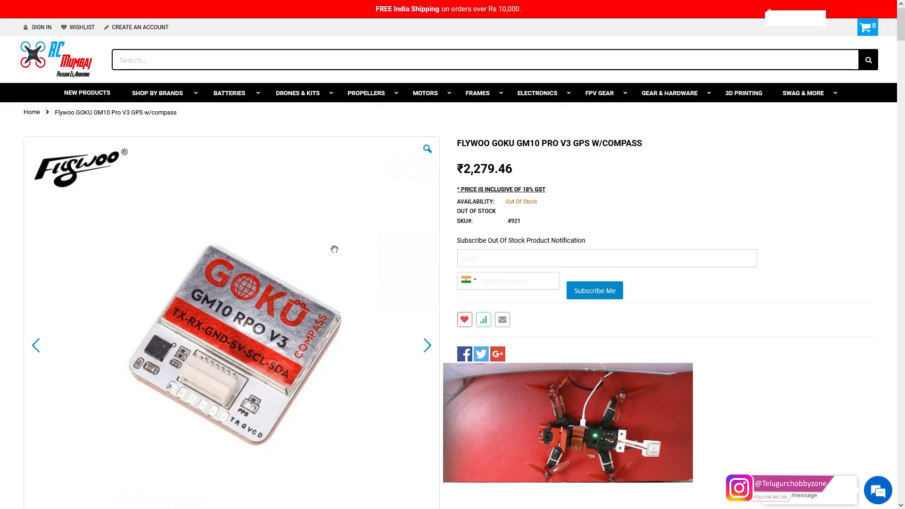
Step: Read the Flywoo GOKU GM10 Pro V3 GPS product page's note on the chip and the protocols supported per firmware version
scroll(321, 338, "down", 4)
scroll(322, 338, "down", 3)
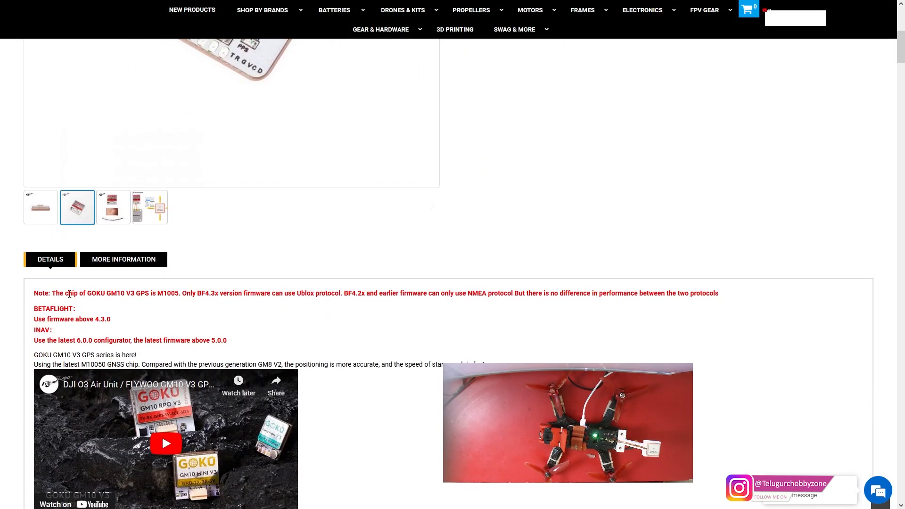
left_click_drag(187, 293, 333, 304)
left_click(317, 315)
left_click_drag(344, 294, 379, 293)
left_click(414, 335)
left_click_drag(467, 293, 486, 293)
left_click(489, 314)
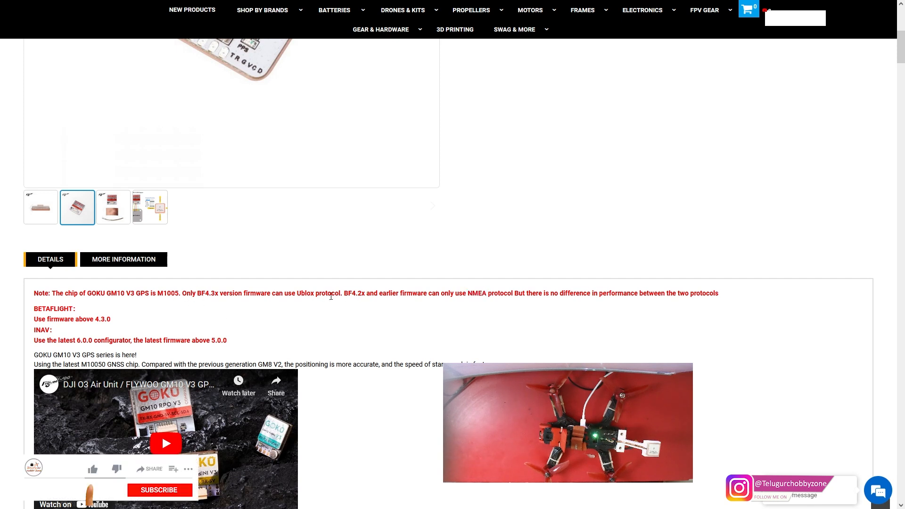
left_click_drag(299, 291, 340, 293)
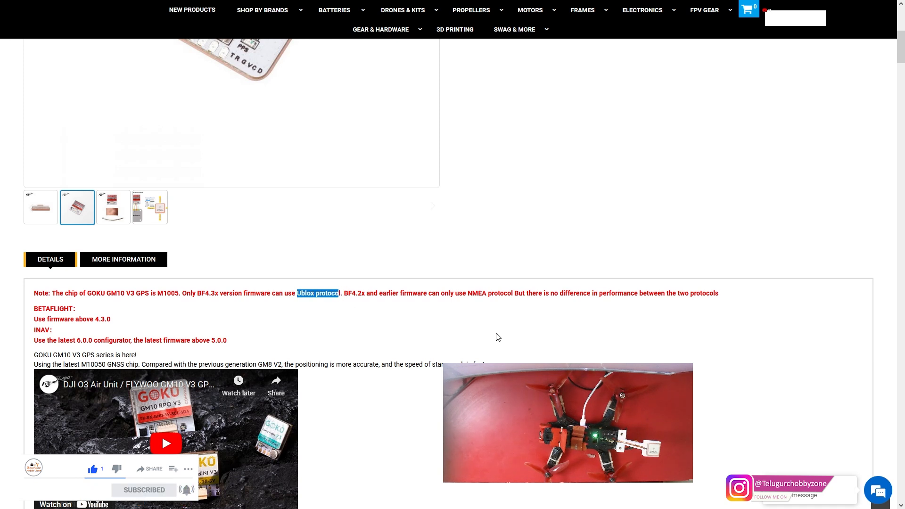
Step: Switch back to INAV Configurator and inspect the ground assistance type options, keeping Autodetect, plus the GPS statistics
key("super")
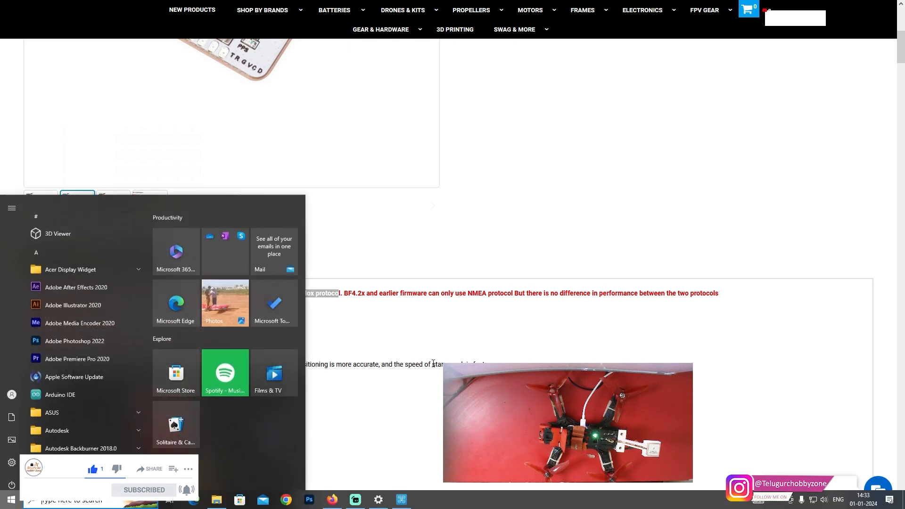
left_click(400, 501)
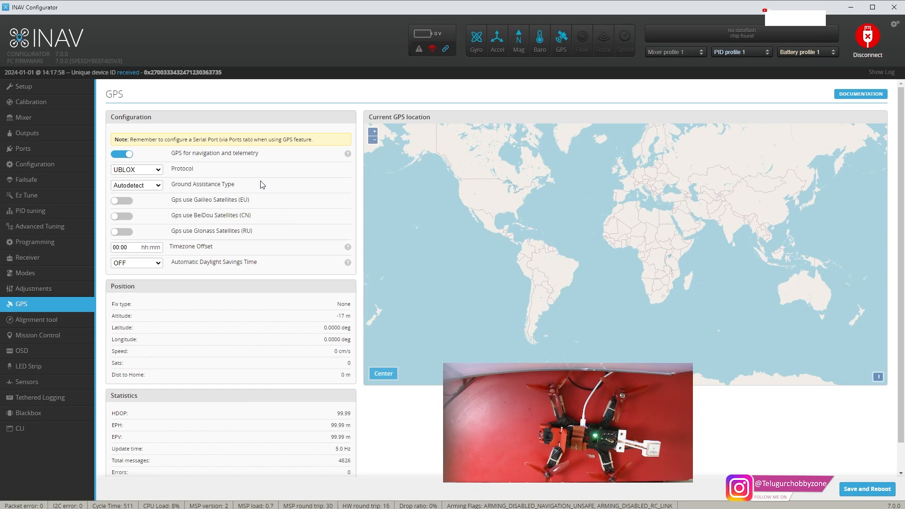
left_click(160, 185)
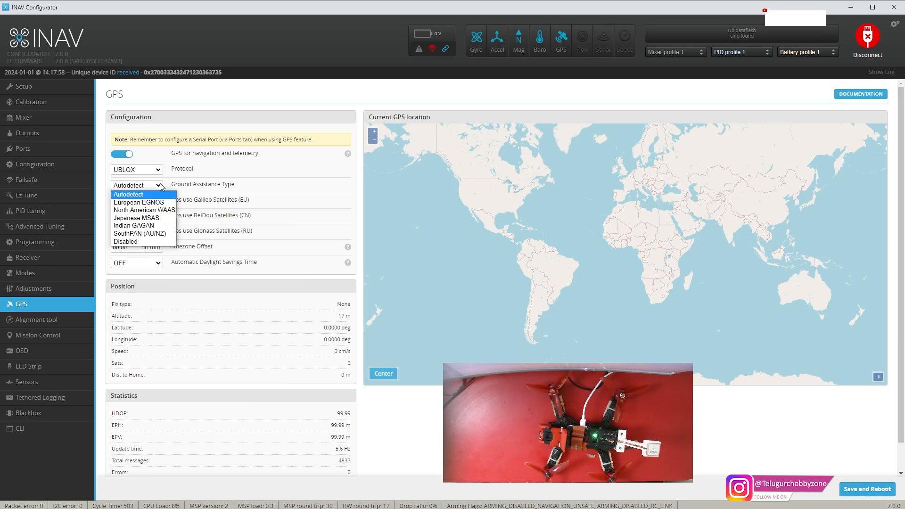
left_click(161, 186)
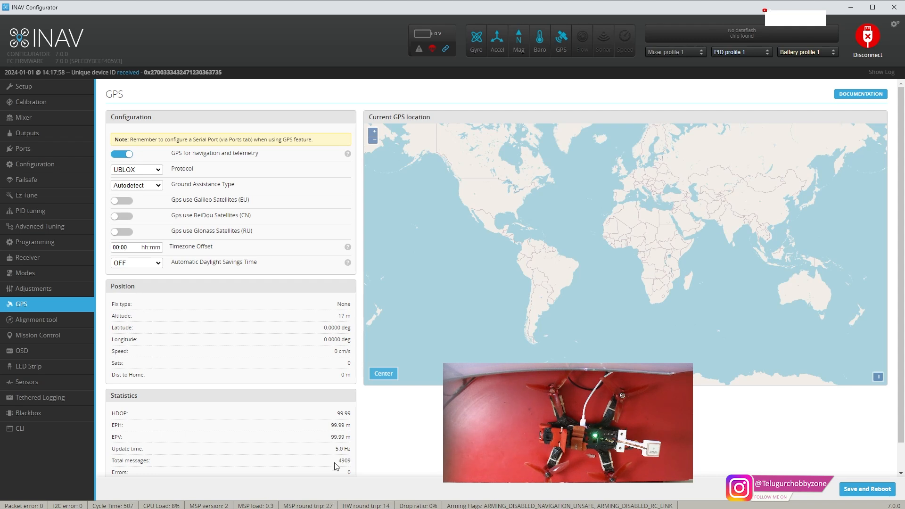
scroll(336, 467, "down", 1)
scroll(332, 451, "up", 1)
Step: View the receiver page and check the serial RX assignment in the serial port settings
left_click(38, 259)
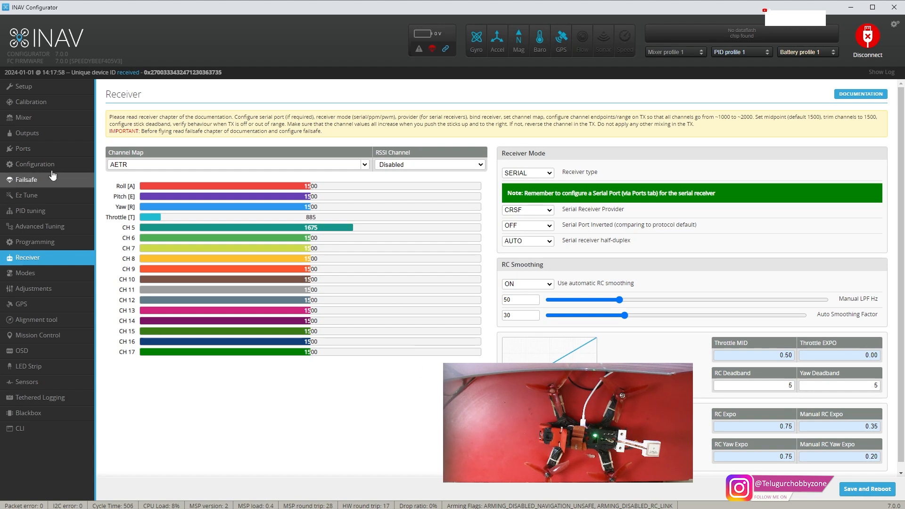
left_click(52, 148)
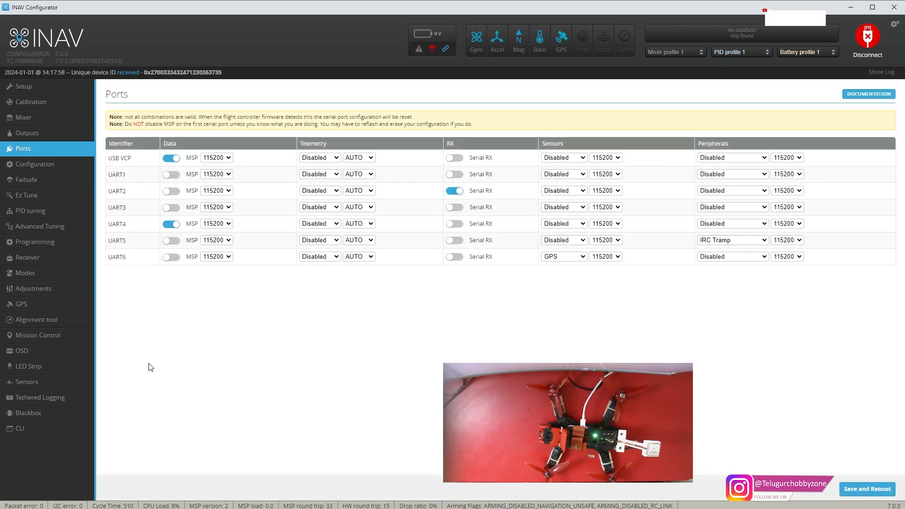
left_click(36, 259)
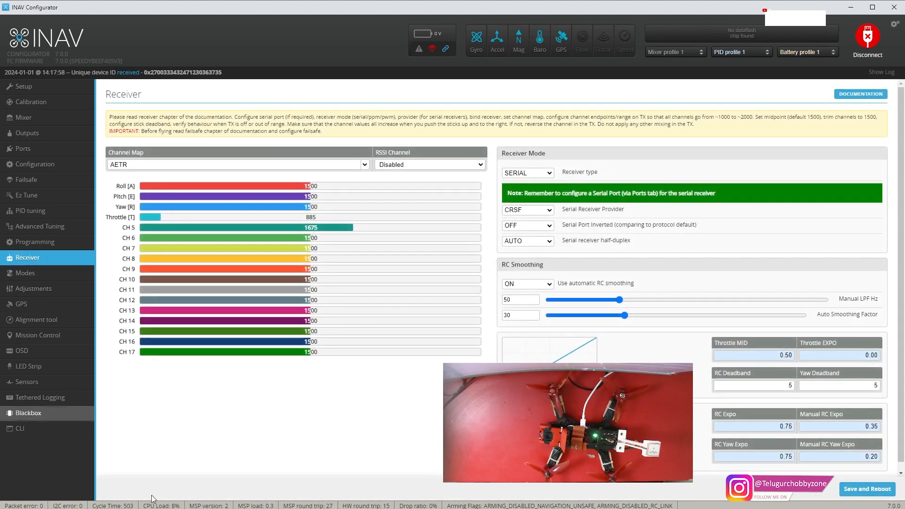
Step: Set the receiver type to SERIAL and the serial receiver provider to CRSF
left_click(550, 174)
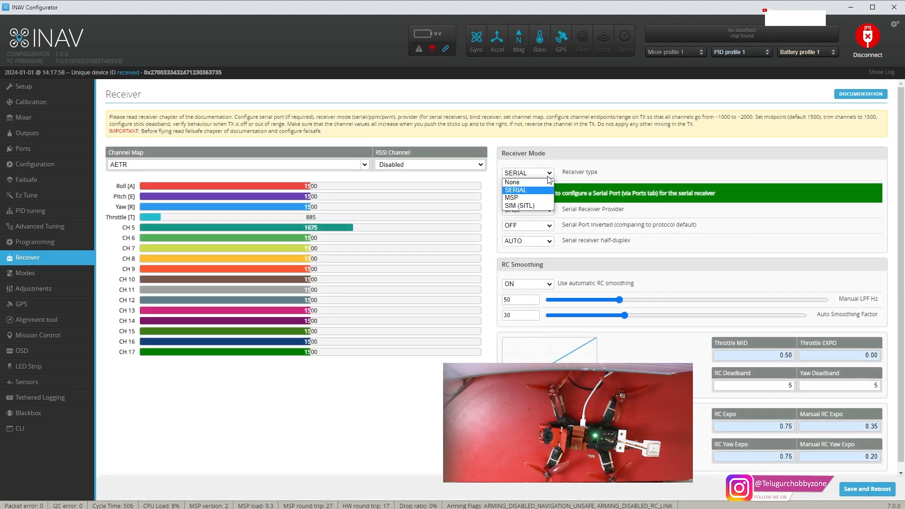
left_click(520, 191)
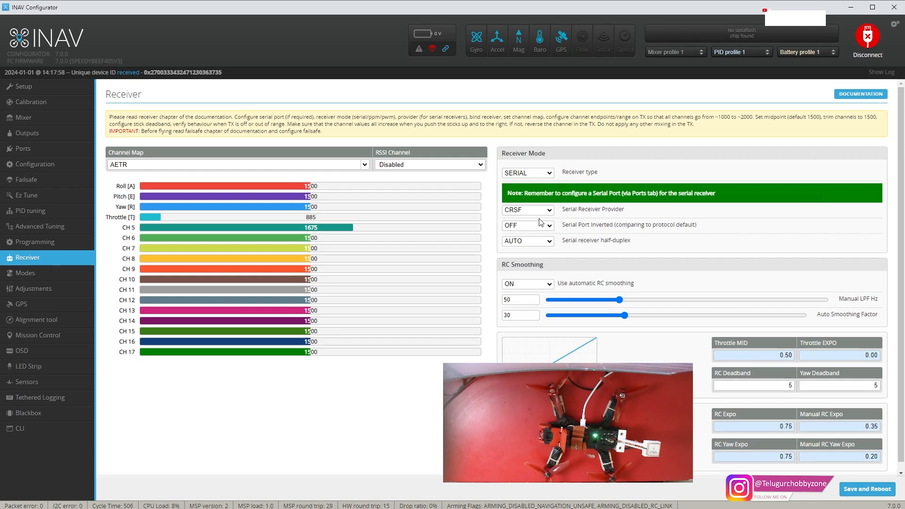
left_click(550, 210)
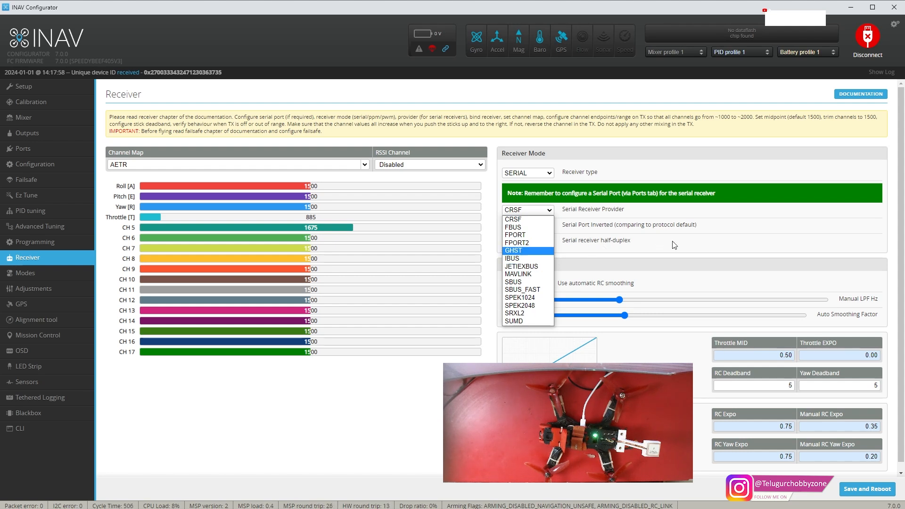
left_click(527, 219)
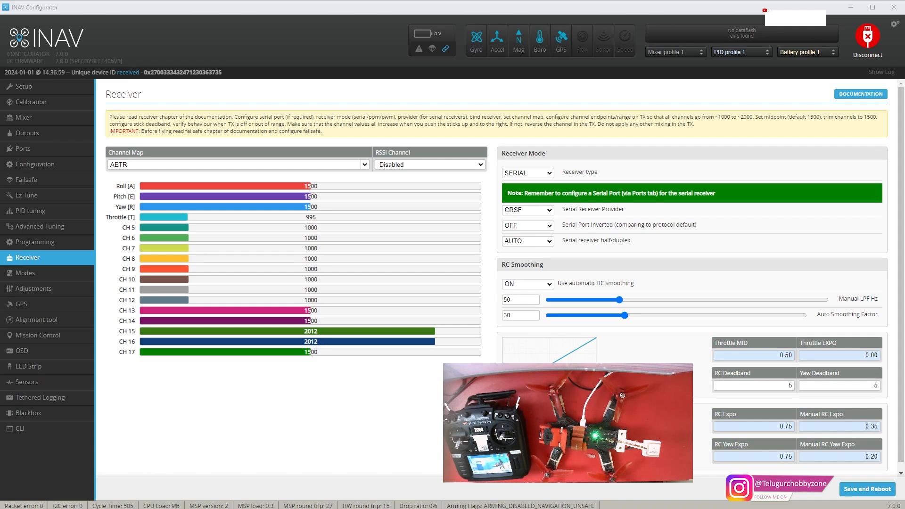
Step: Review the arming, flight, navigation and modifier mode ranges and their channel assignments, testing them with the transmitter switches
left_click(27, 274)
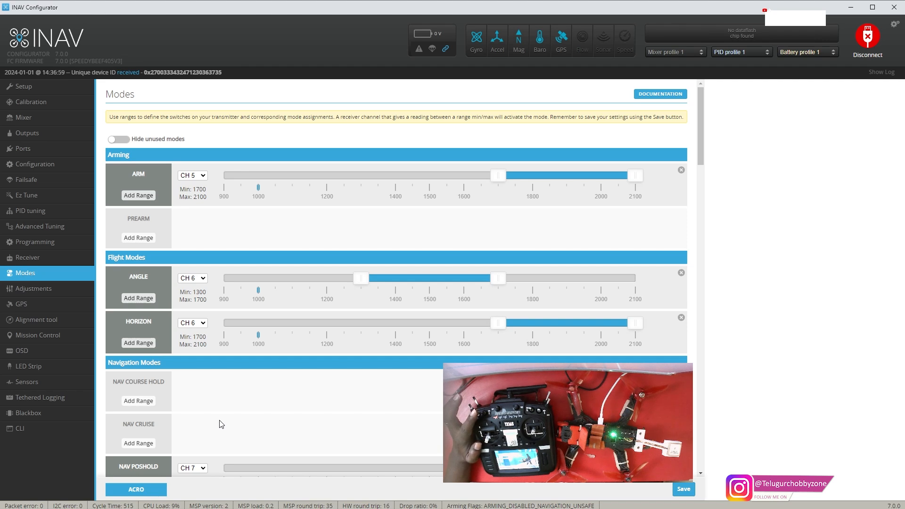
scroll(360, 421, "down", 4)
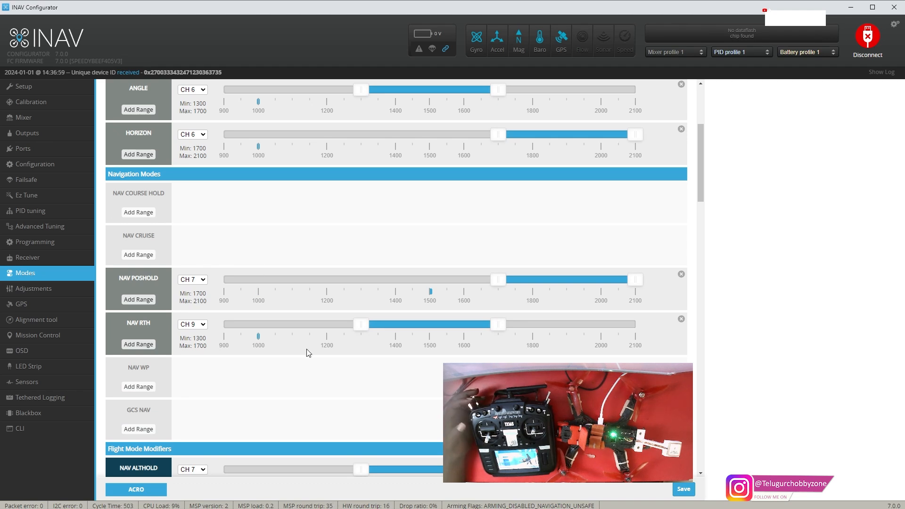
scroll(306, 352, "down", 4)
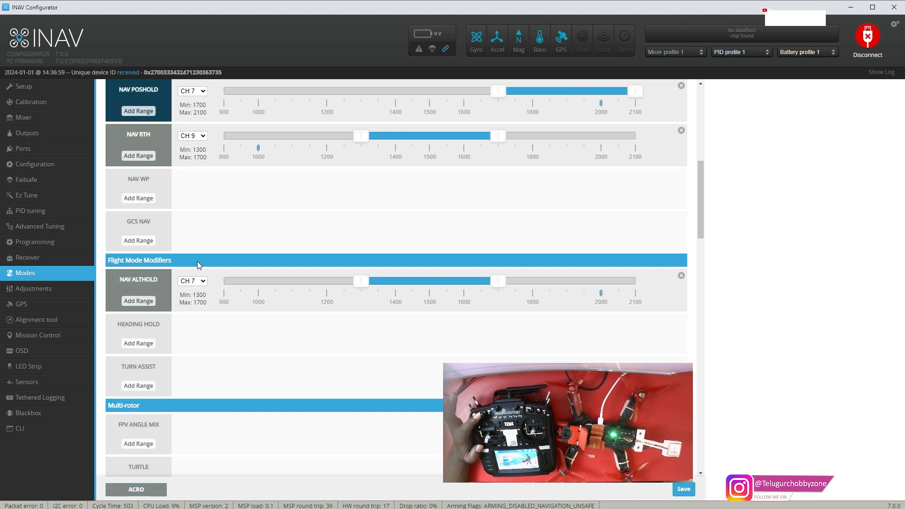
scroll(197, 262, "up", 3)
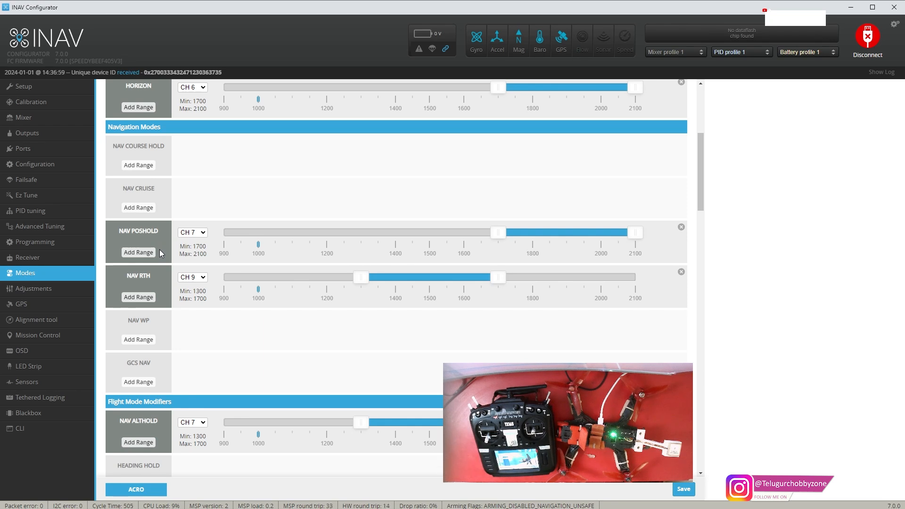
scroll(218, 373, "down", 2)
scroll(220, 372, "down", 11)
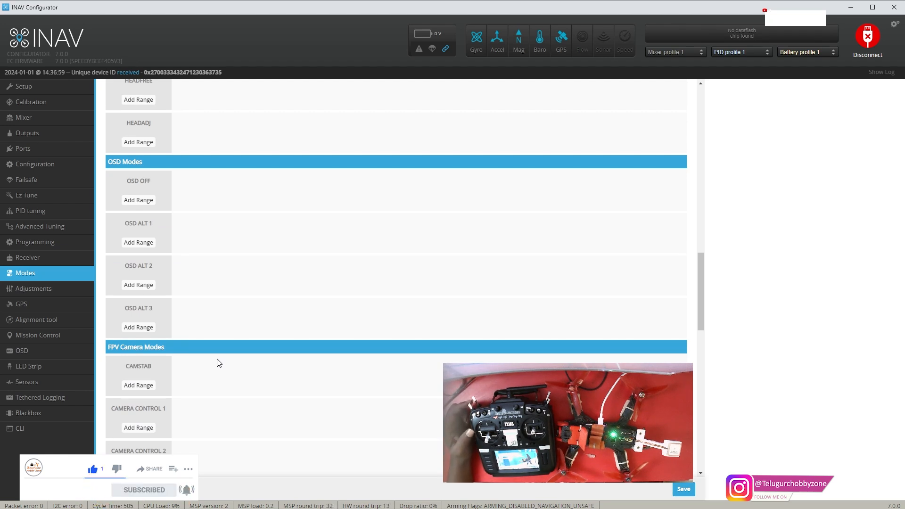
scroll(218, 363, "up", 9)
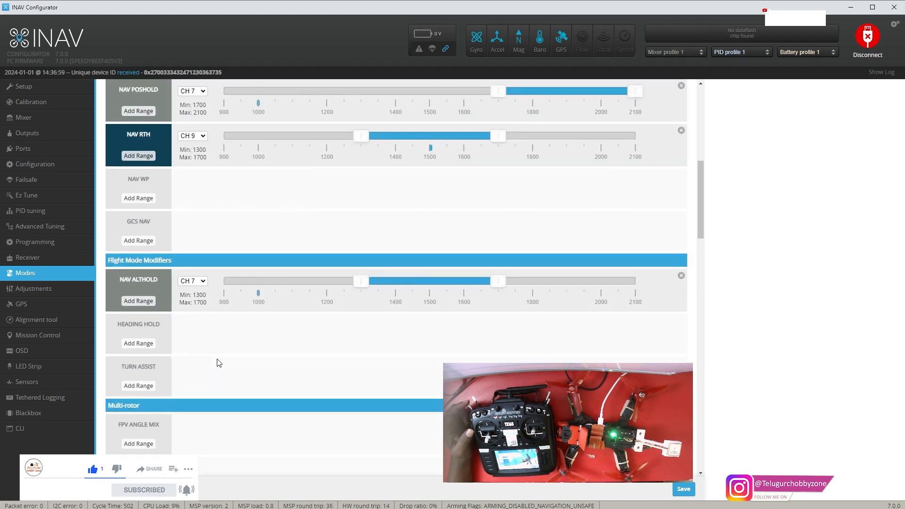
scroll(219, 363, "up", 10)
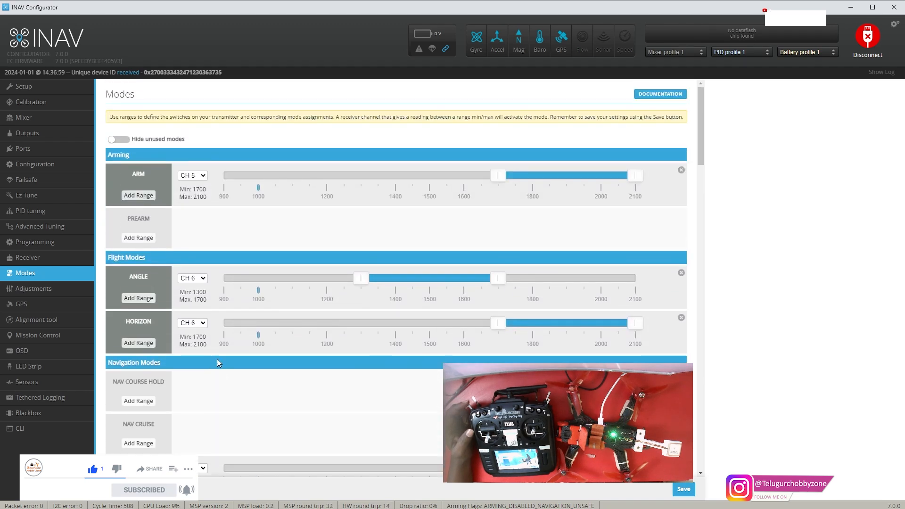
scroll(217, 360, "down", 3)
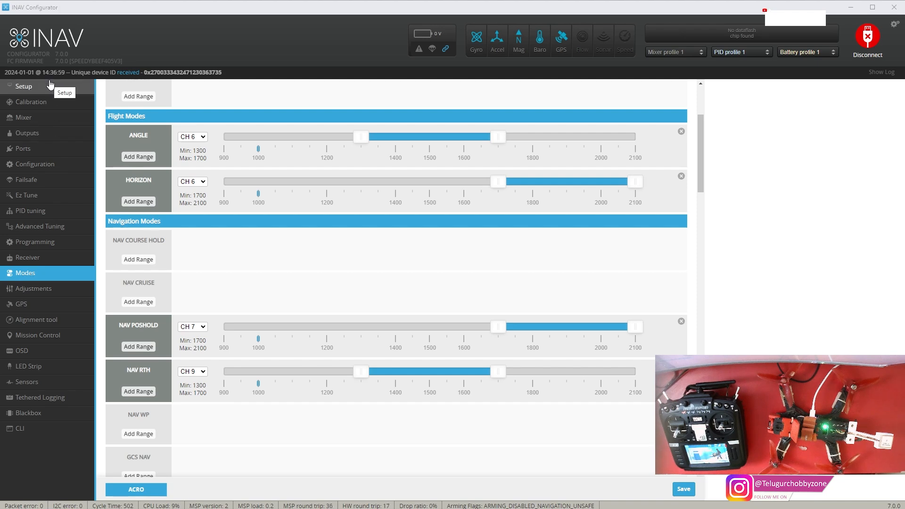
Step: Reset the accelerometer calibration and check the pre-arming checks on the setup page
left_click(54, 107)
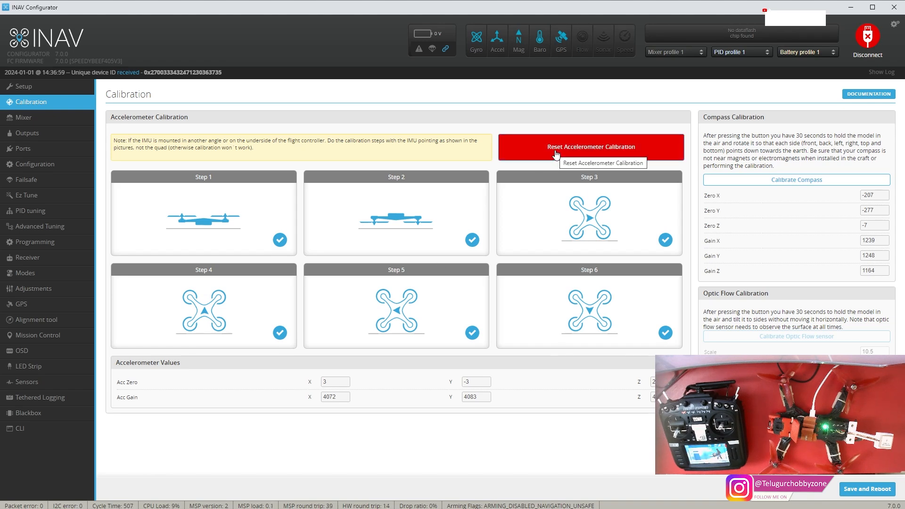
left_click(557, 156)
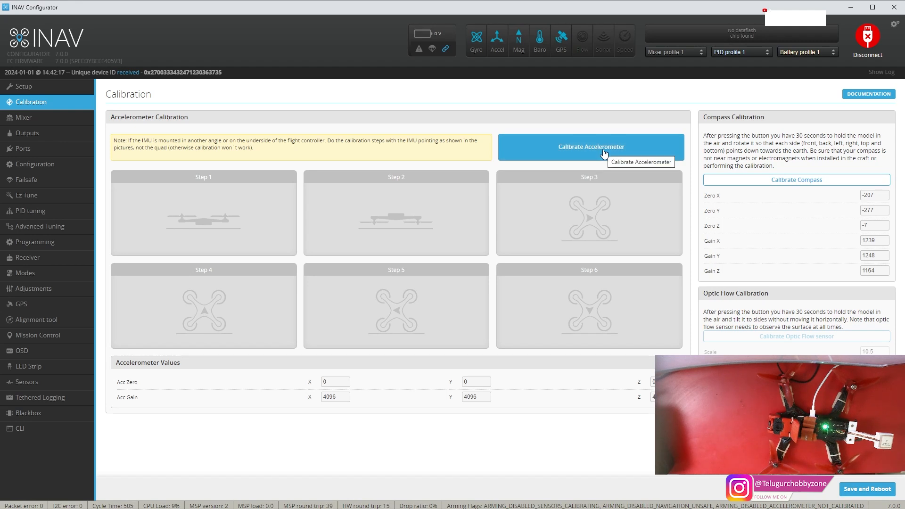
left_click(40, 89)
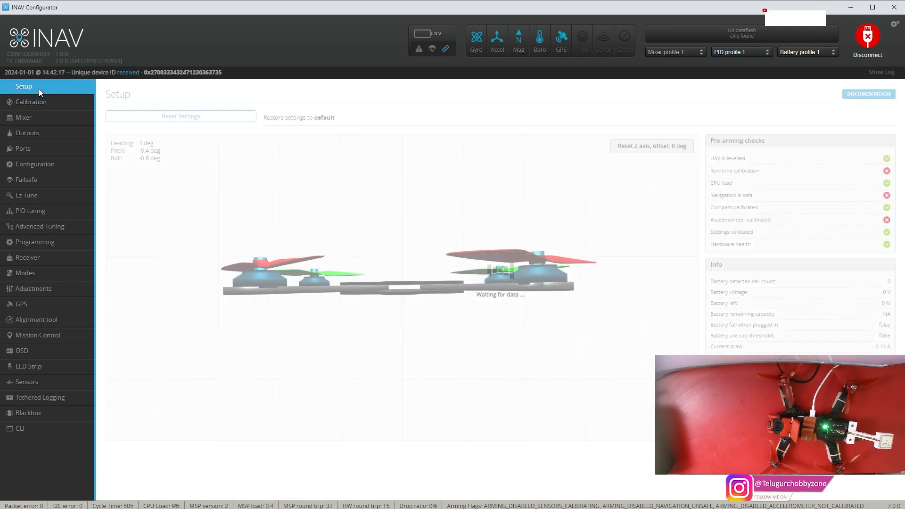
left_click(20, 108)
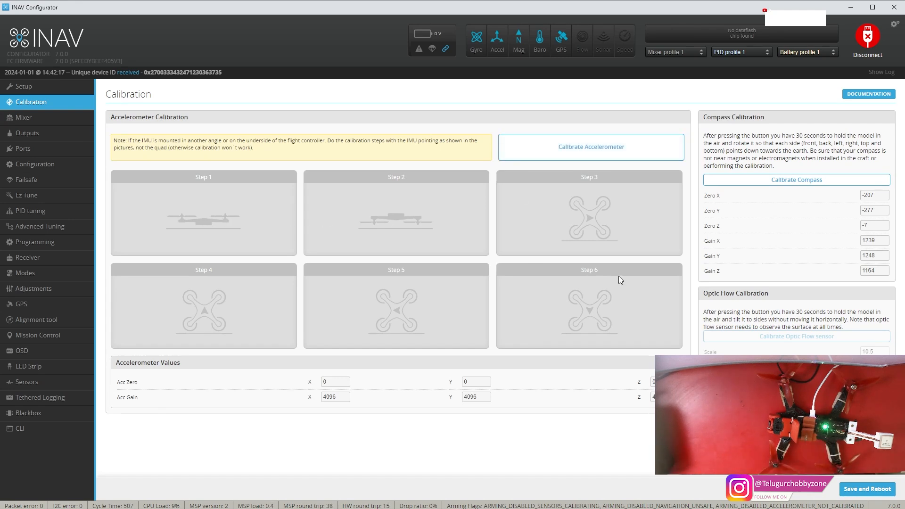
Step: Calibrate the accelerometer in all six positions shown, acknowledge the completed calibration, and save the values with a reboot
left_click(581, 147)
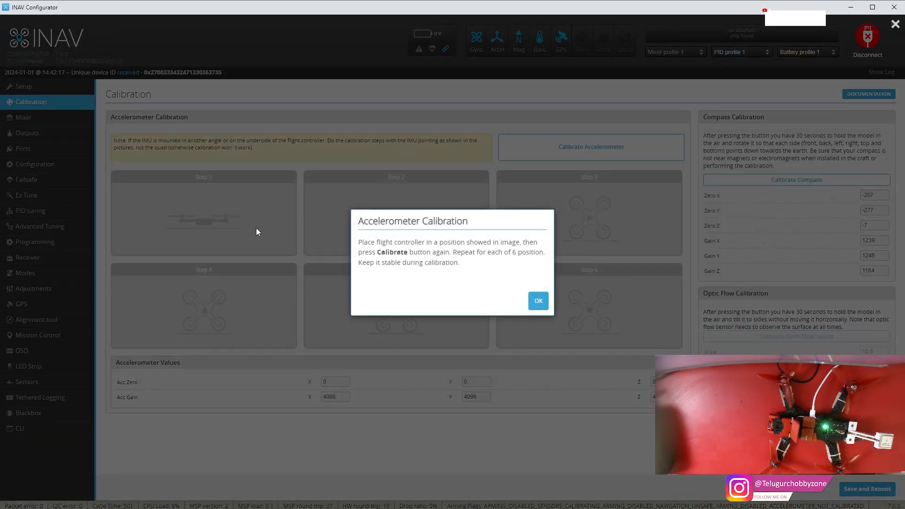
left_click(539, 301)
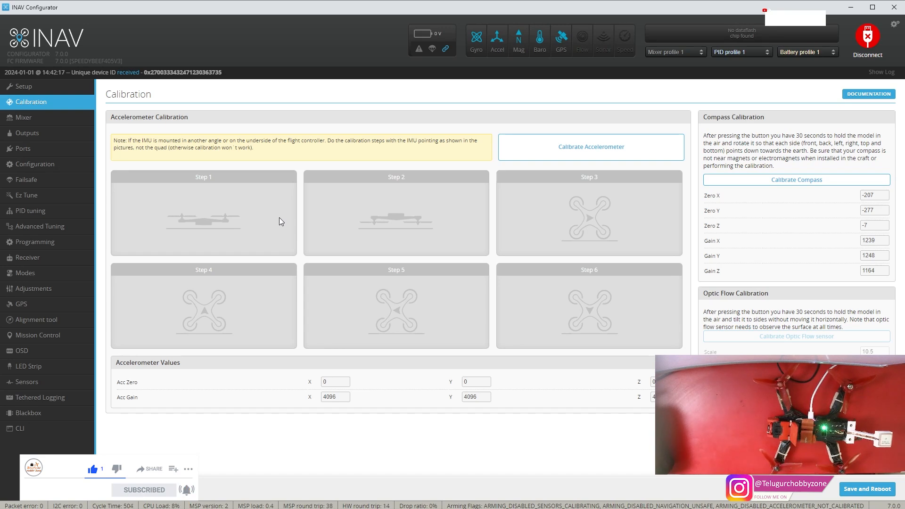
left_click(560, 149)
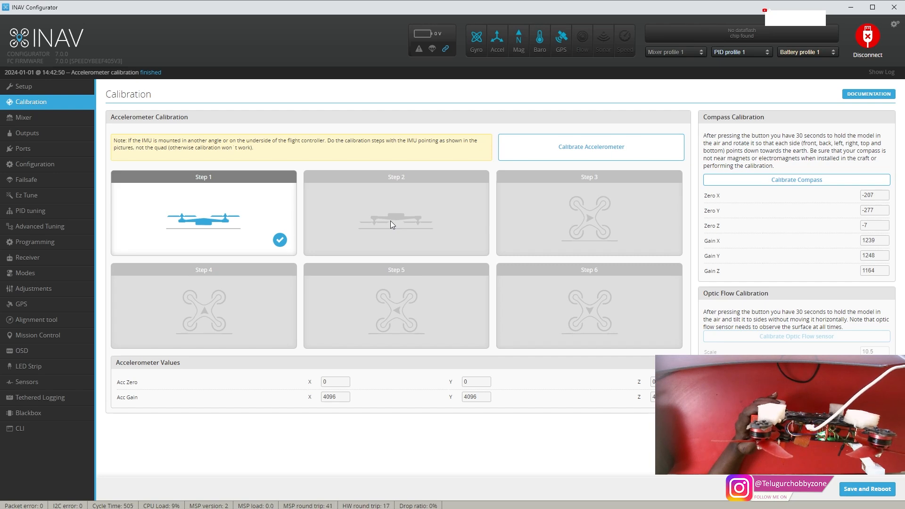
left_click(629, 148)
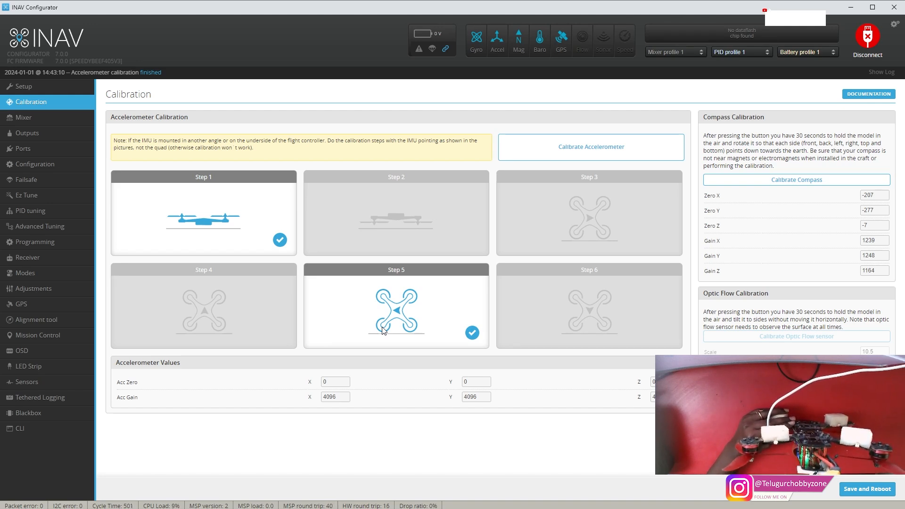
left_click(620, 147)
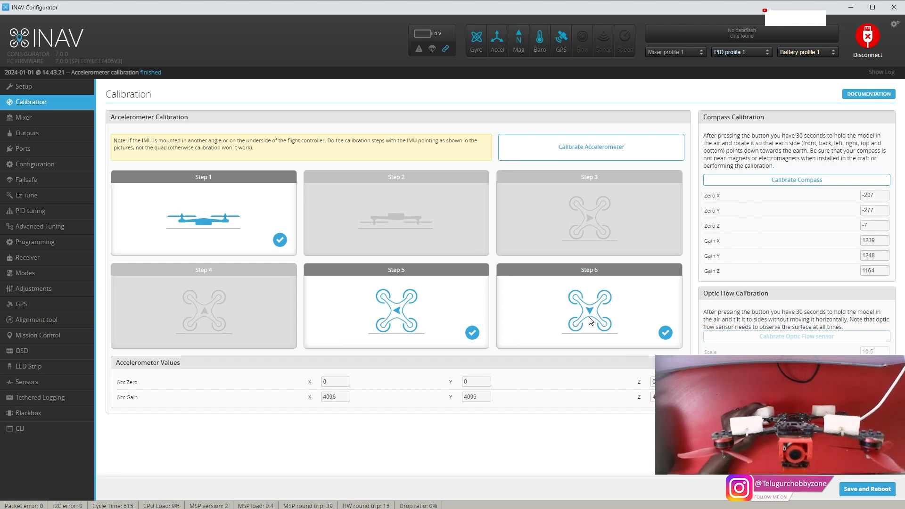
left_click(643, 143)
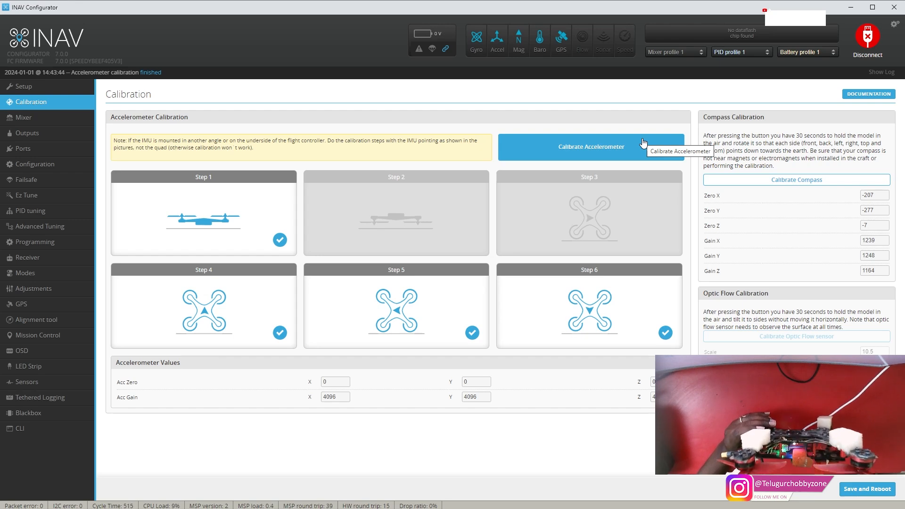
left_click(644, 144)
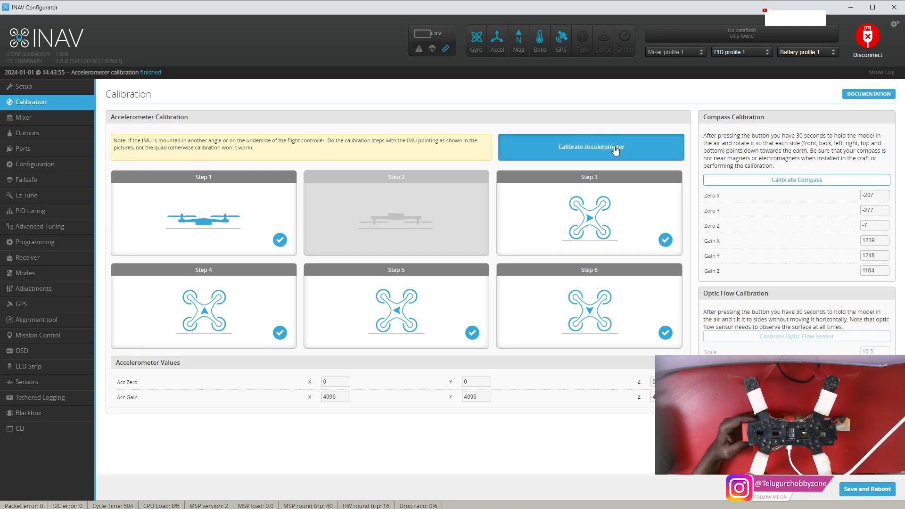
left_click(616, 147)
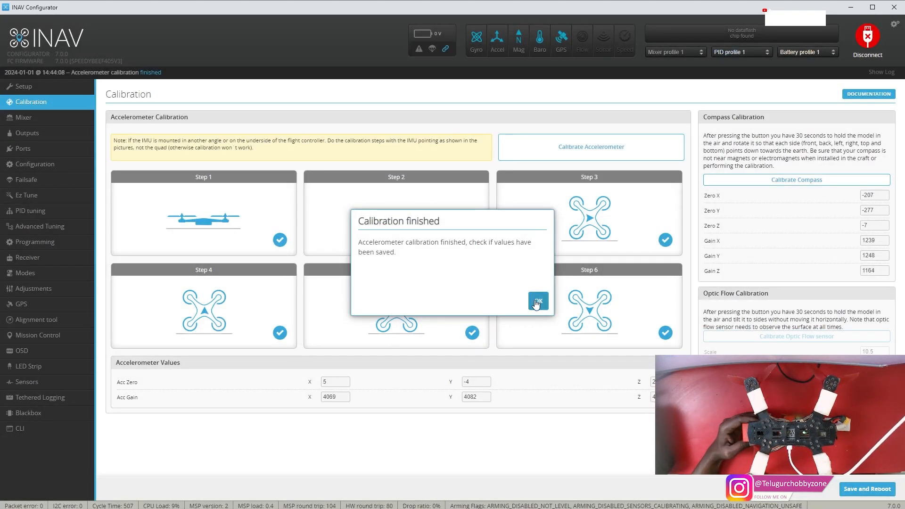
left_click(530, 303)
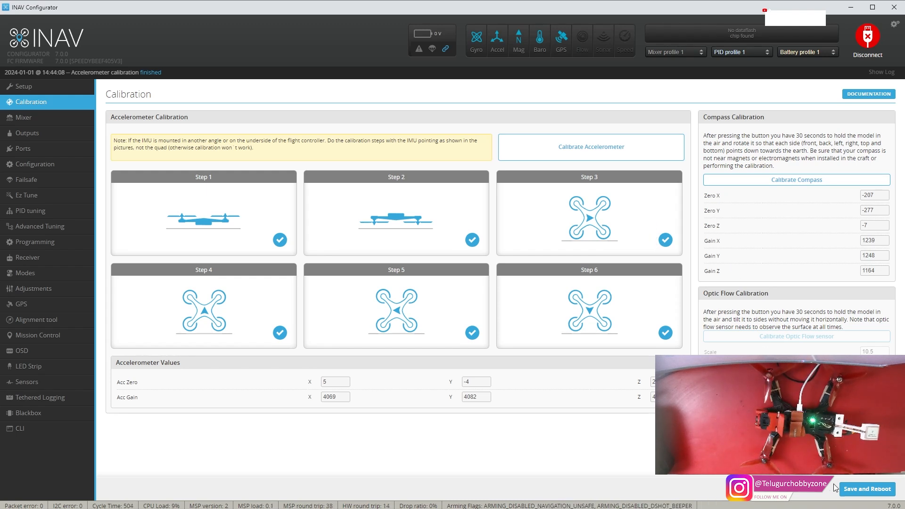
left_click(877, 490)
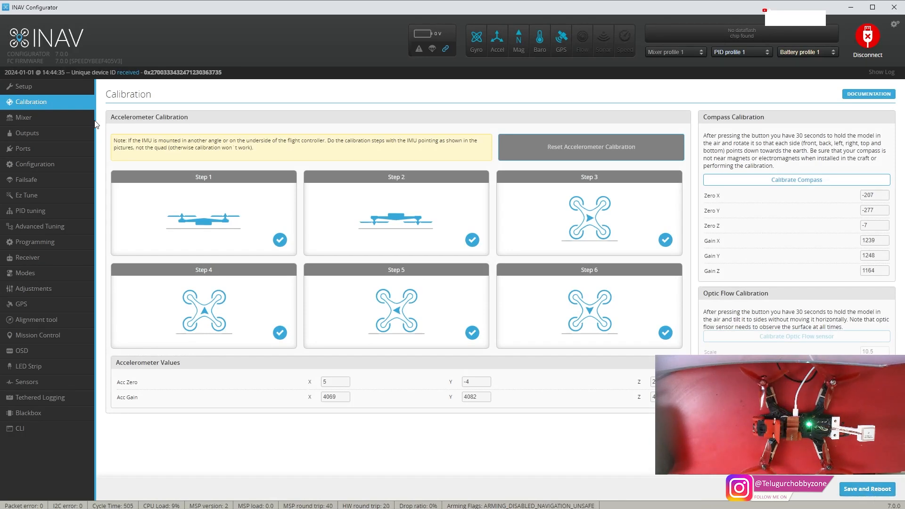
Step: Review the pre-arming checks on the setup page, paying attention to the Navigation is safe check
left_click(51, 86)
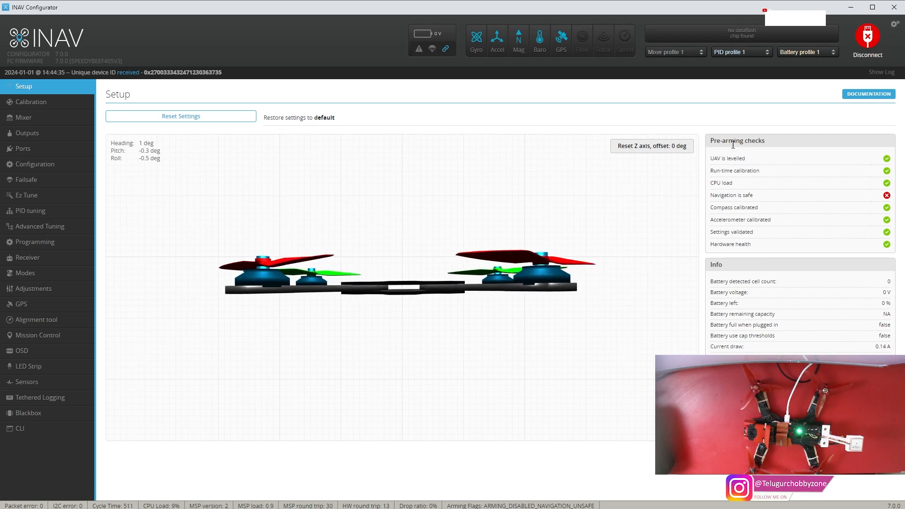
left_click_drag(710, 141, 767, 137)
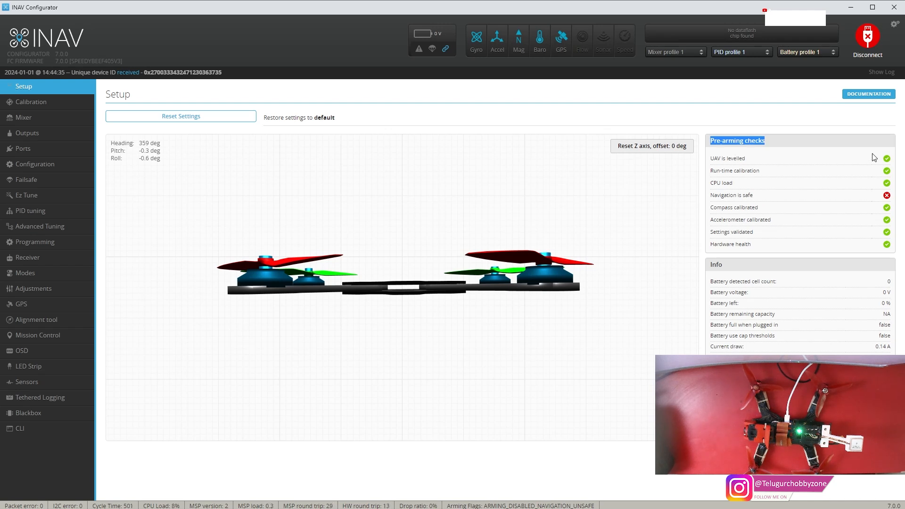
left_click_drag(710, 196, 777, 195)
left_click(782, 195)
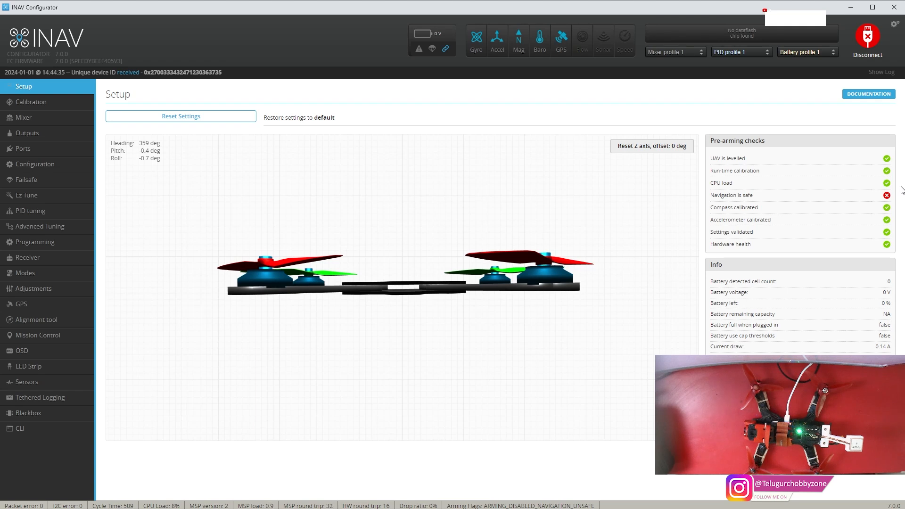
left_click_drag(711, 199, 755, 196)
left_click(800, 198)
left_click(862, 204)
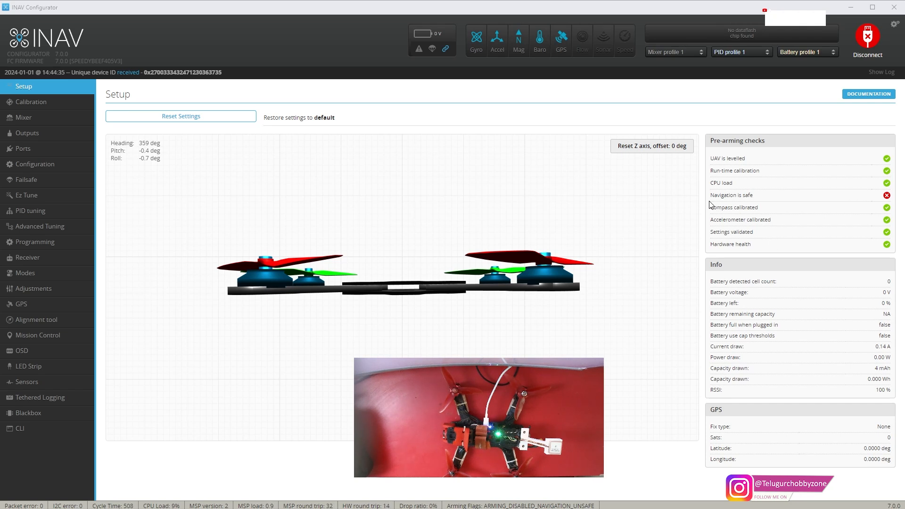
left_click_drag(710, 195, 781, 197)
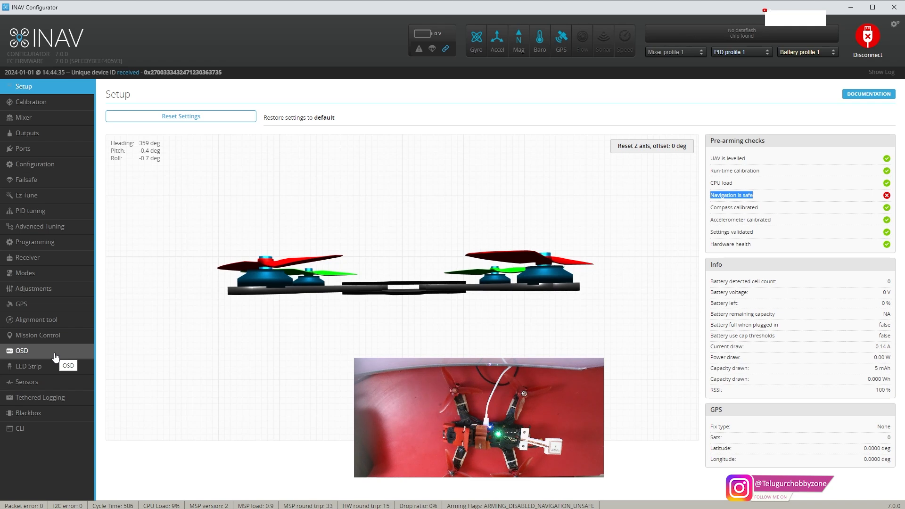
Step: Look through the OSD, adjustments and GPS pages, and inspect the craft and magnetometer model in the alignment tool
left_click(55, 357)
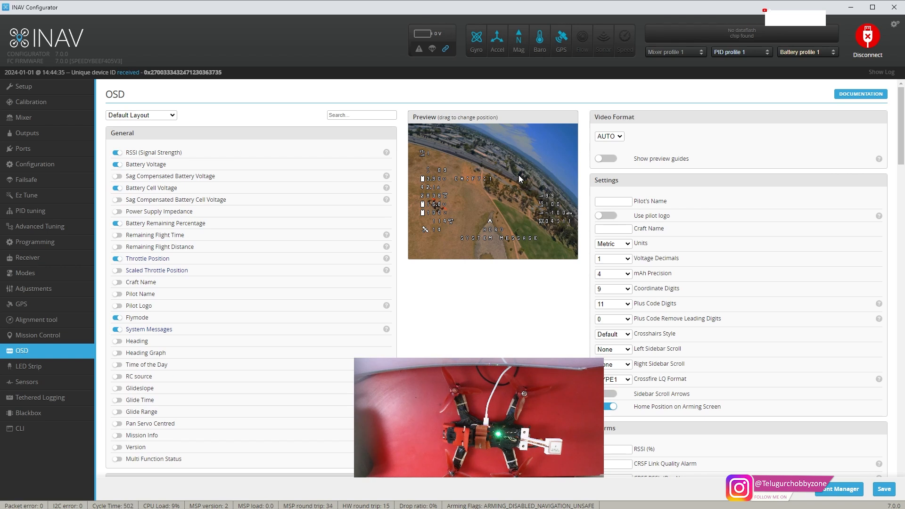
left_click(59, 290)
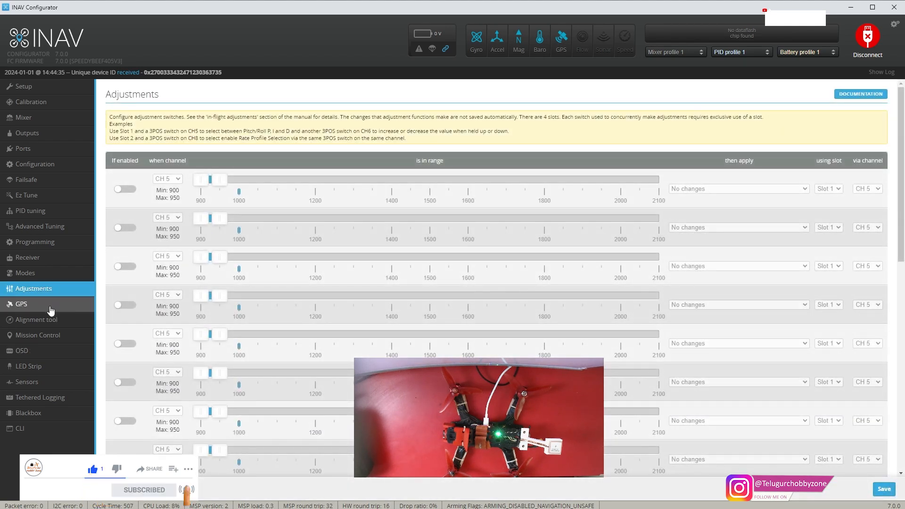
left_click(50, 307)
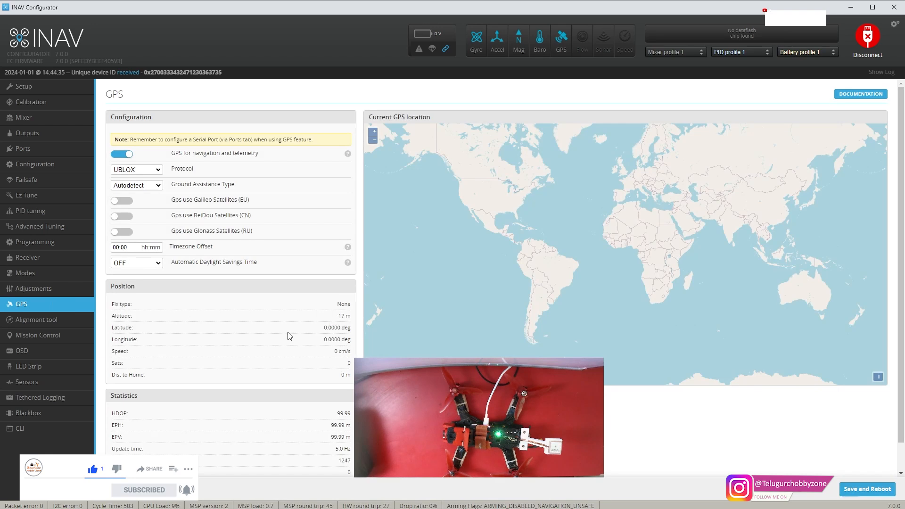
scroll(290, 336, "down", 1)
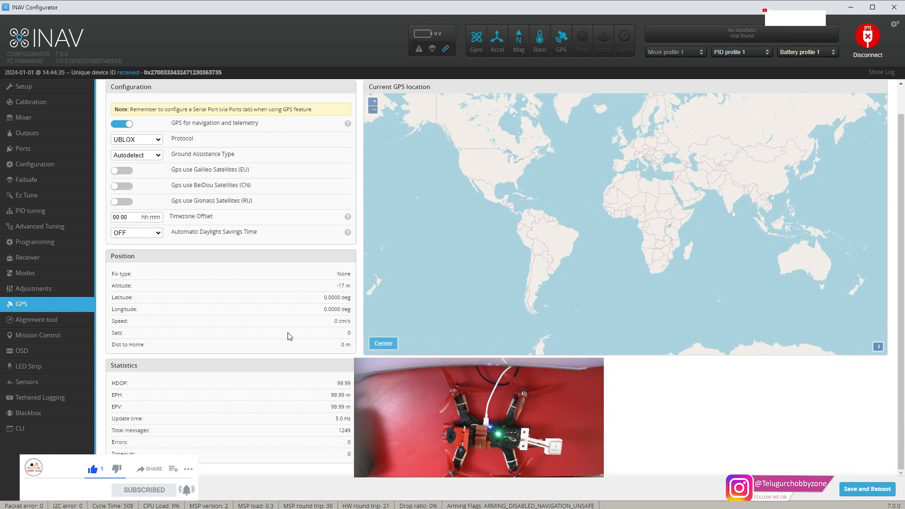
left_click(51, 323)
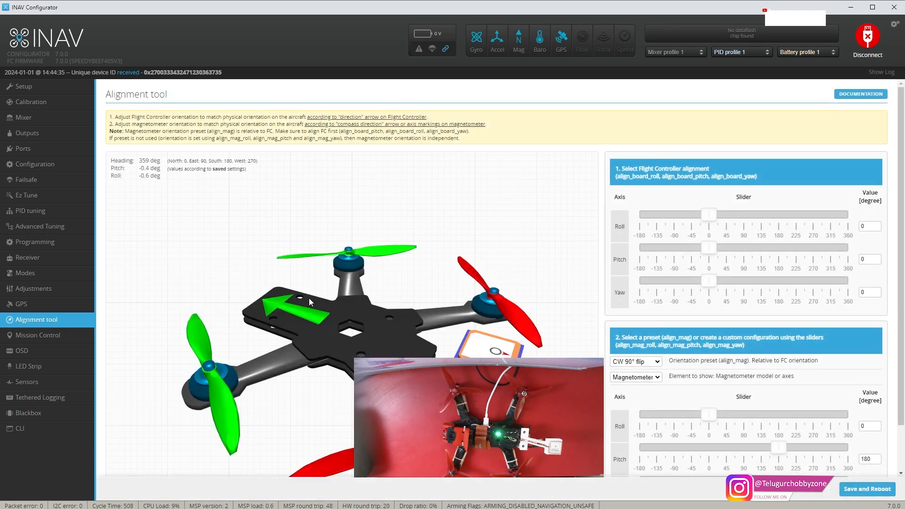
mouse_move(401, 349)
left_mouse_down()
mouse_move(400, 326)
mouse_move(405, 346)
left_mouse_up()
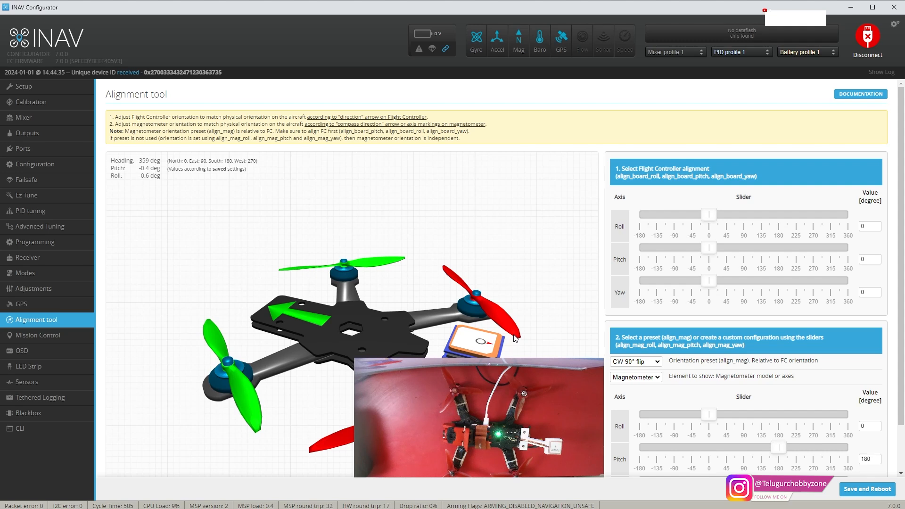
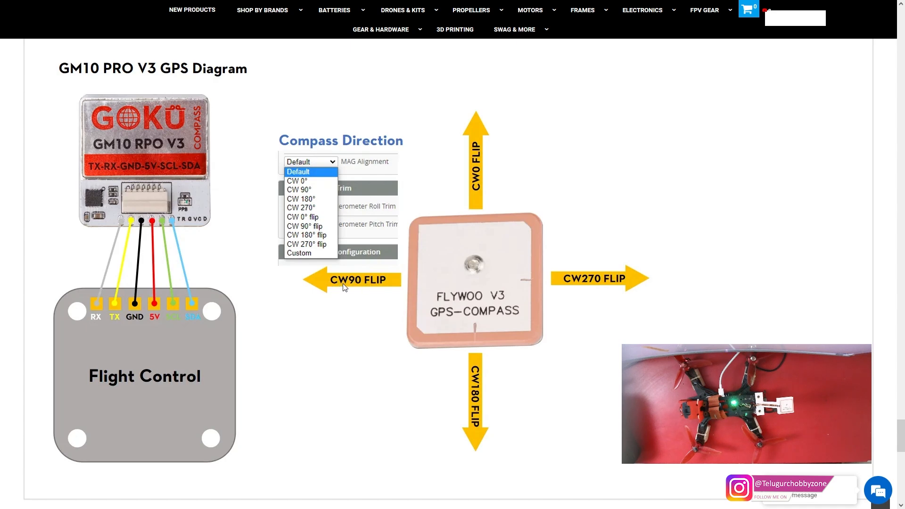
Step: Switch from the GPS wiring diagram back to INAV Configurator and select CW 90° flip as the magnetometer orientation preset
key("super")
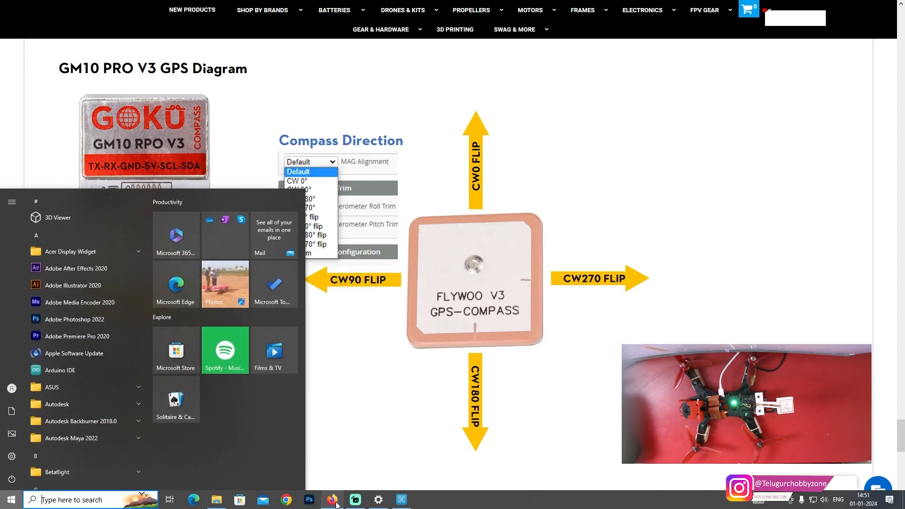
left_click(401, 499)
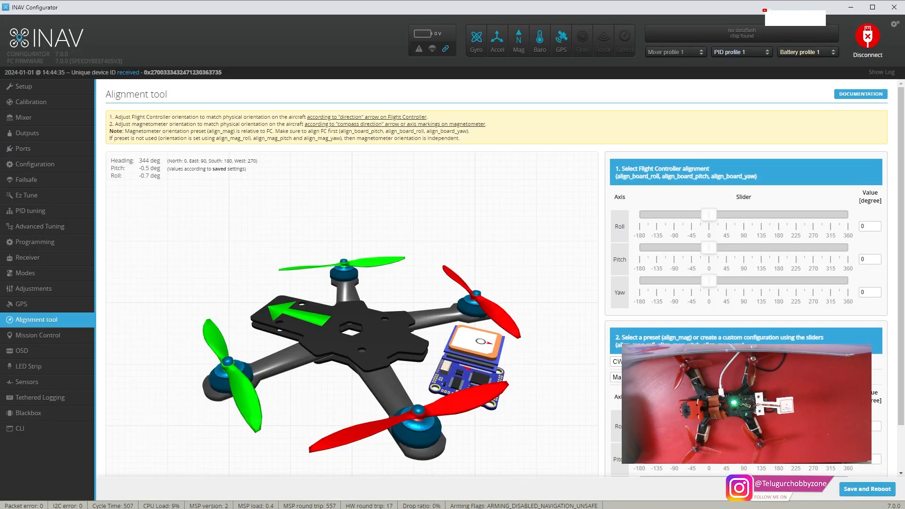
left_click(660, 361)
left_click(660, 418)
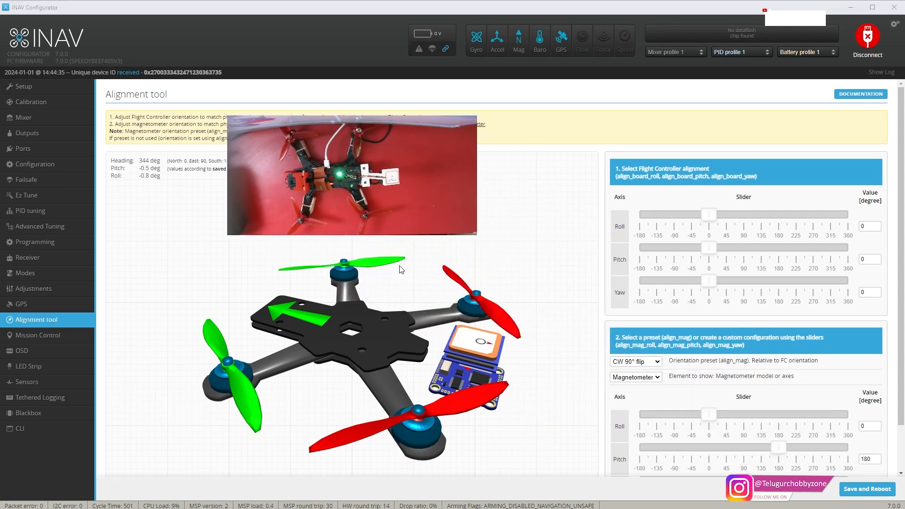
left_click(657, 363)
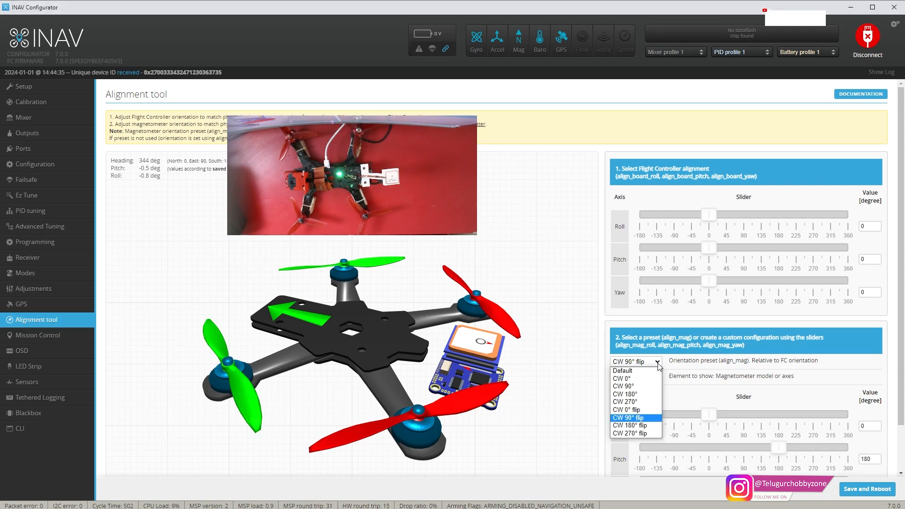
left_click(658, 362)
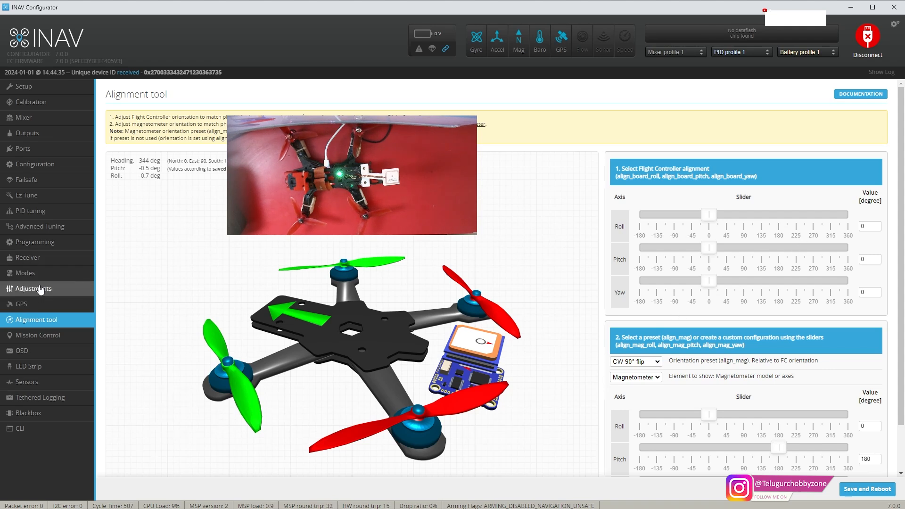
Step: Review the multirotor advanced tuning settings, examining the RTH altitude and the available RTH altitude modes
left_click(41, 227)
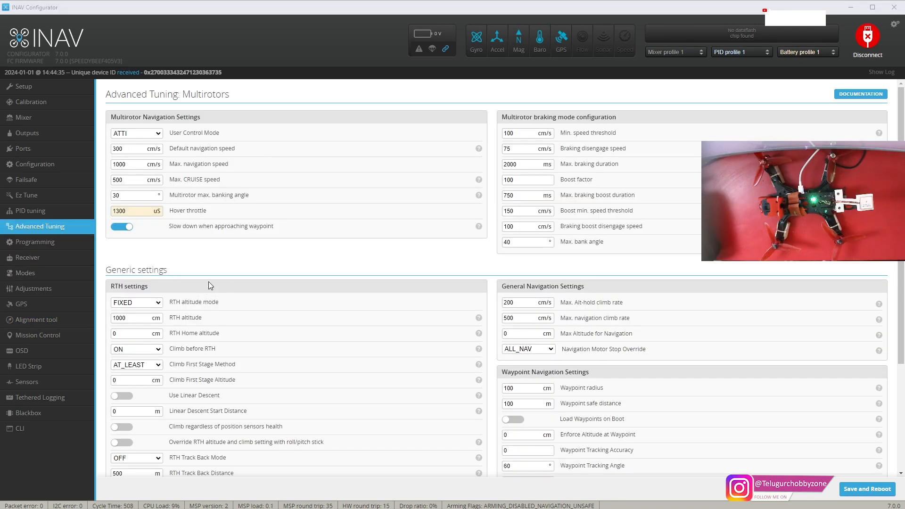
scroll(209, 281, "down", 2)
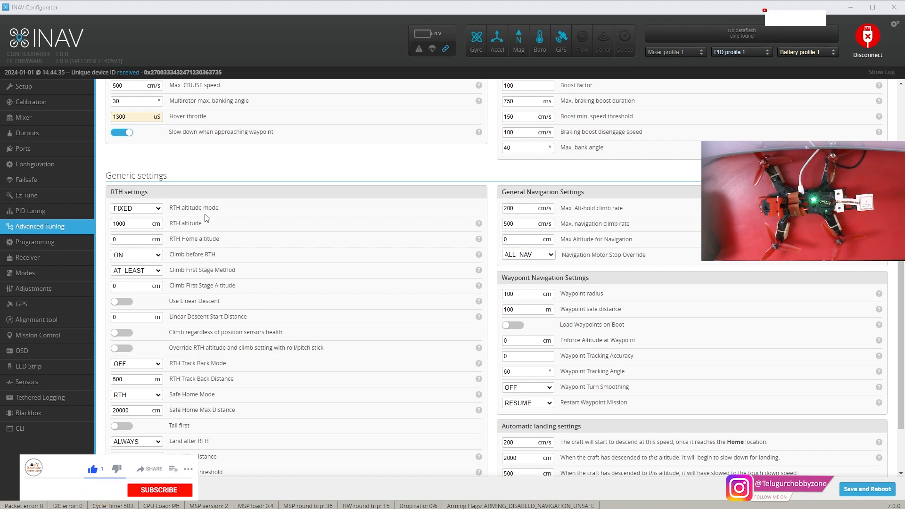
left_click_drag(135, 224, 105, 233)
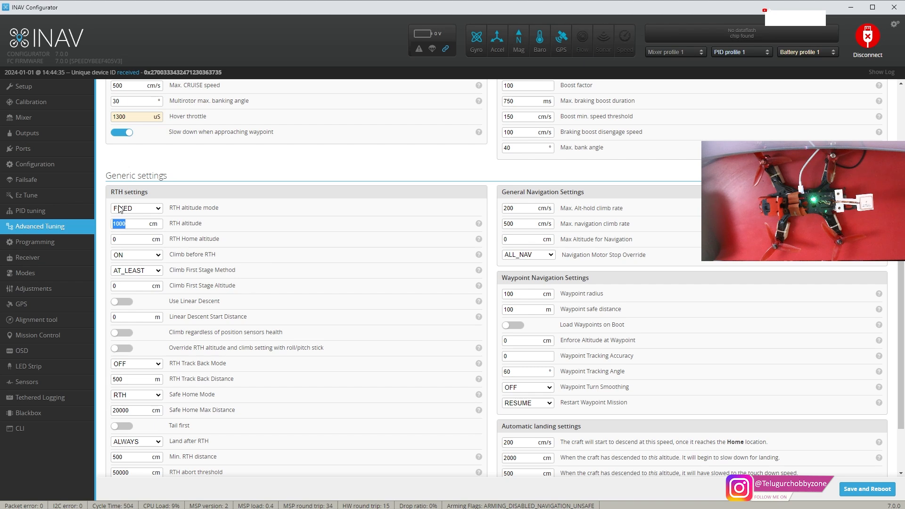
left_click(159, 209)
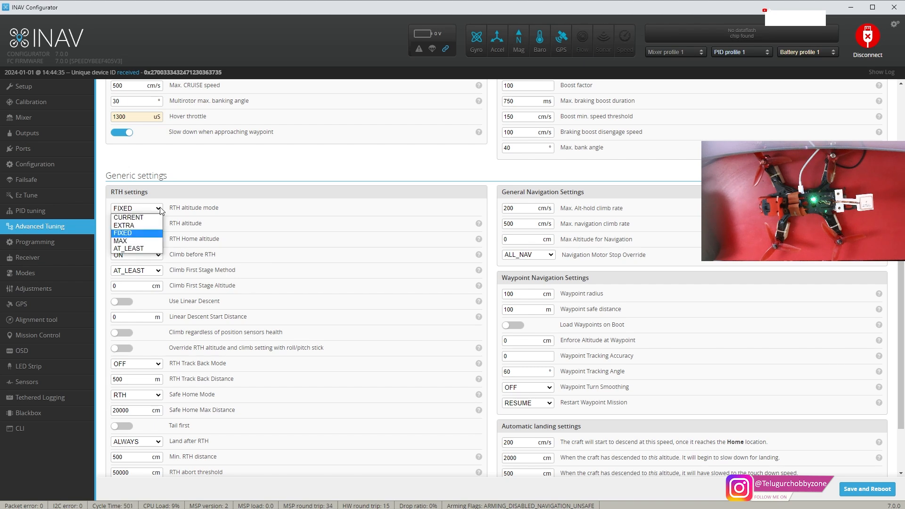
left_click(160, 211)
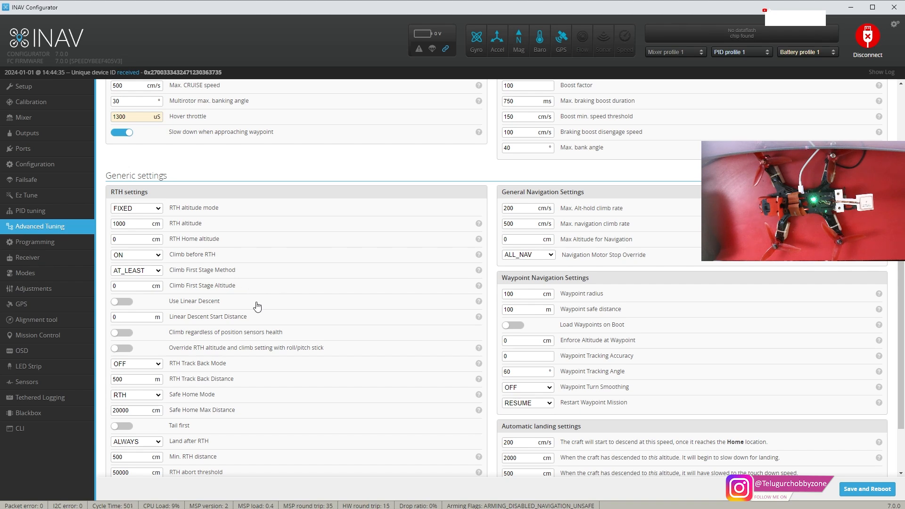
scroll(257, 307, "down", 2)
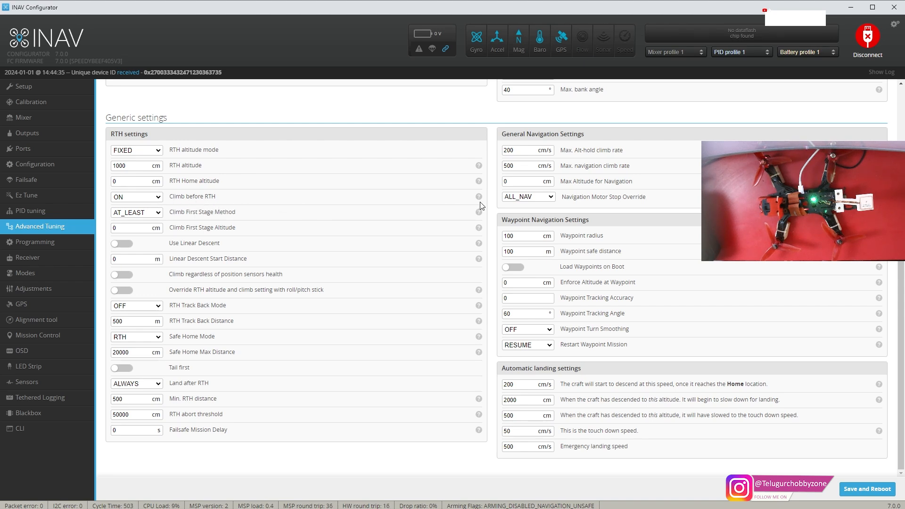
mouse_move(481, 201)
Step: Review the mixer page, examining the available platform types, the Quad X preset, the output mapping and the motor mixer rules
left_click(27, 119)
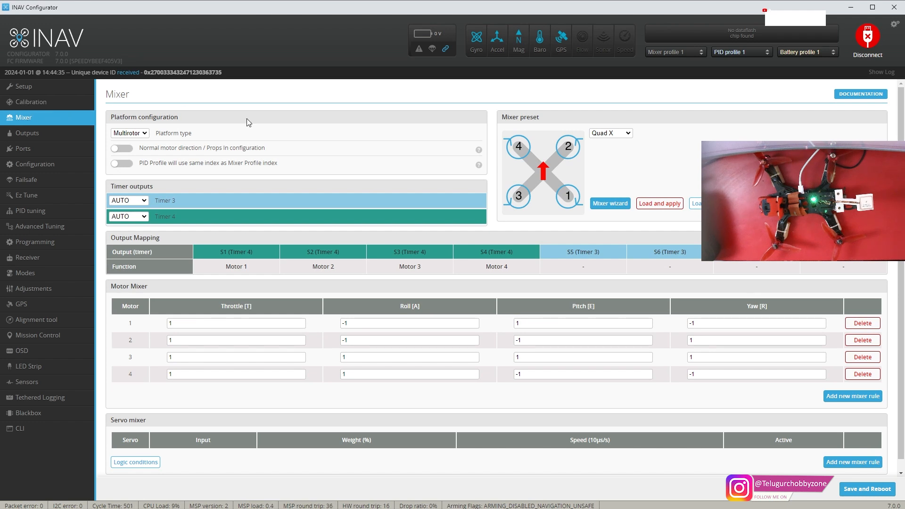
left_click(147, 134)
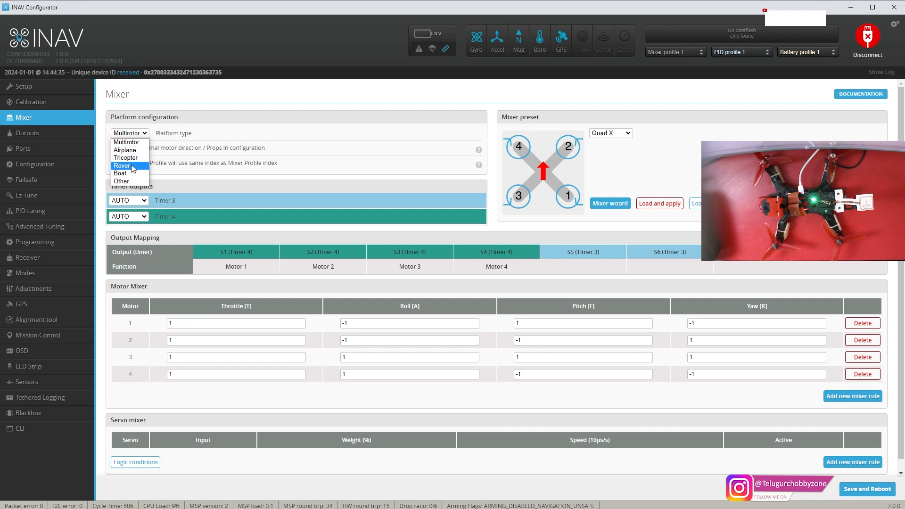
left_click(302, 143)
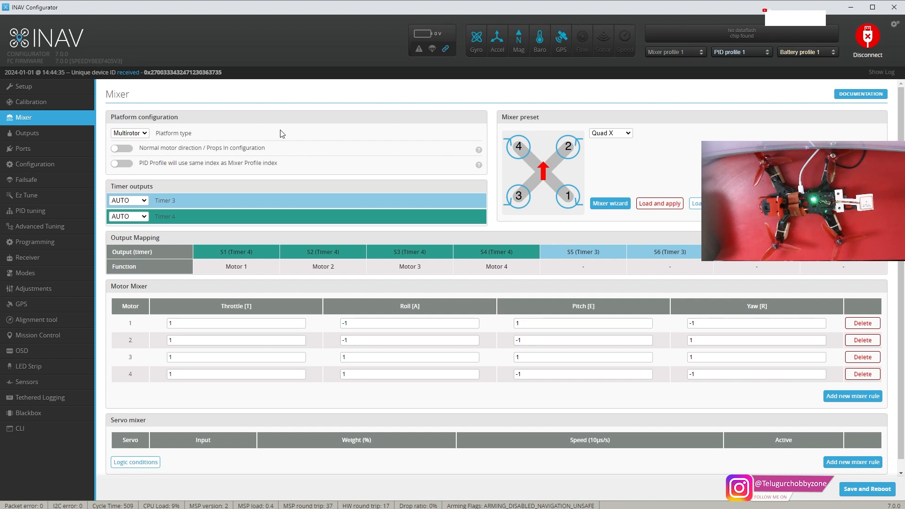
scroll(349, 240, "down", 1)
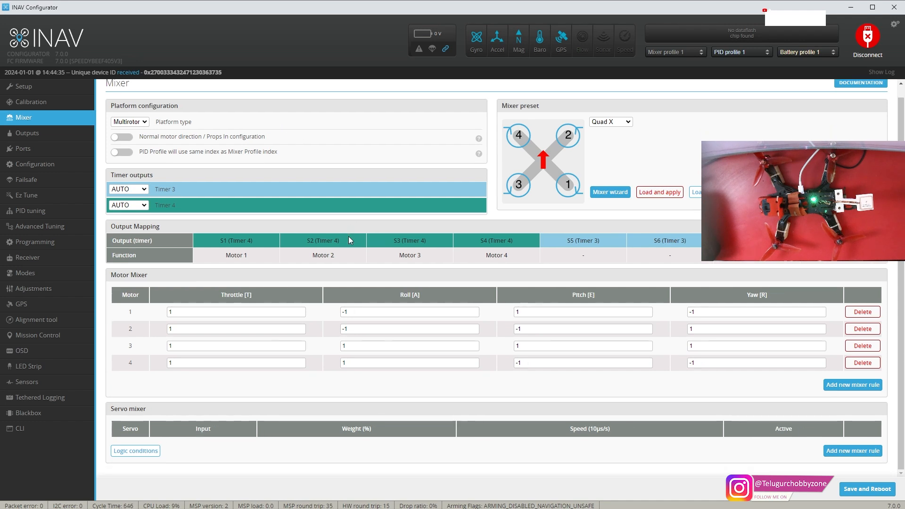
Step: Review the motor and servo output configuration, examining the available ESC protocols and the number of motor poles
left_click(35, 134)
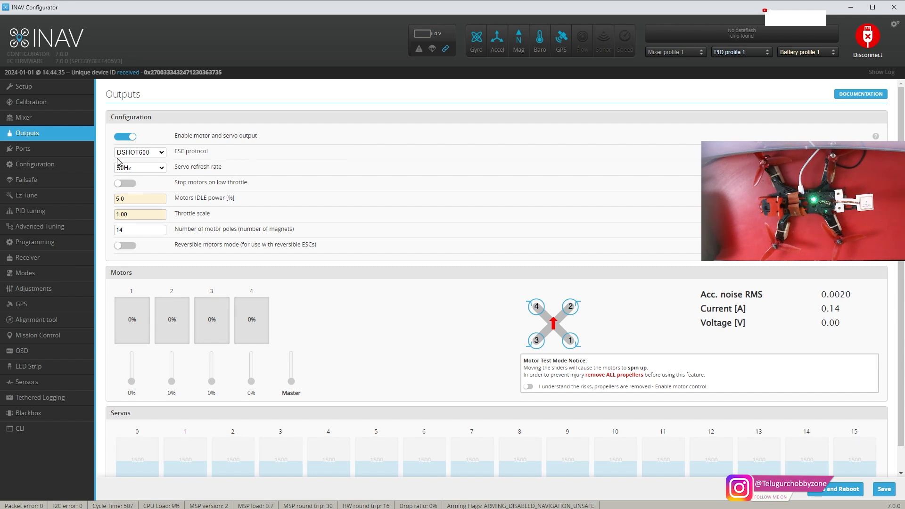
left_click(162, 152)
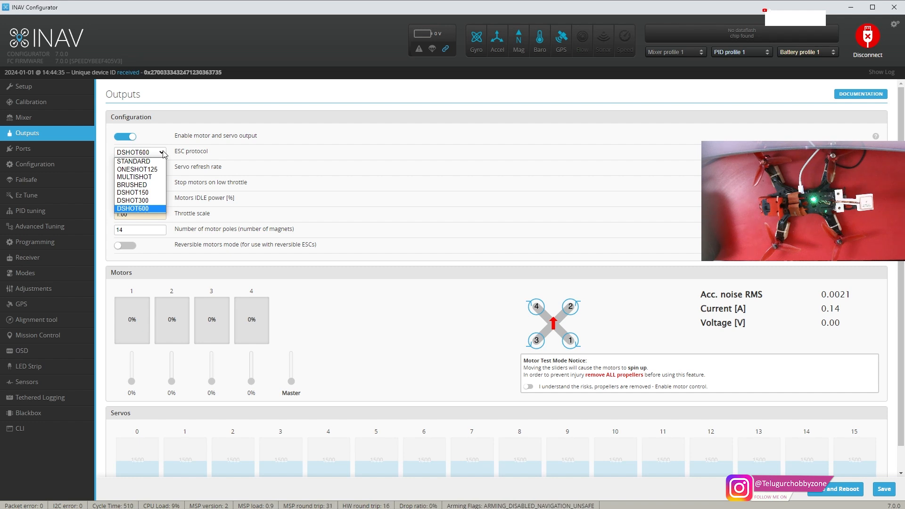
left_click(163, 154)
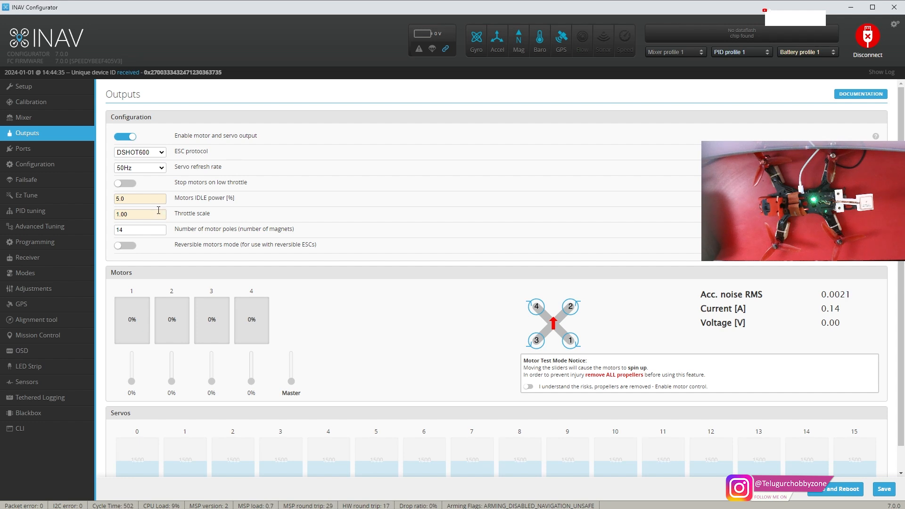
left_click_drag(138, 231, 105, 238)
left_click(137, 231)
Step: Enable motor control for the motor test sliders, and switch it off again
scroll(283, 255, "down", 1)
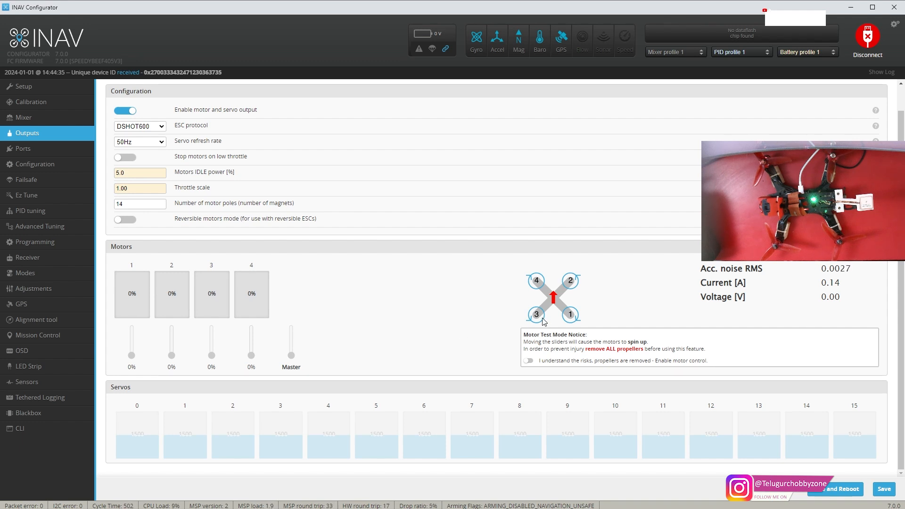
left_click(528, 360)
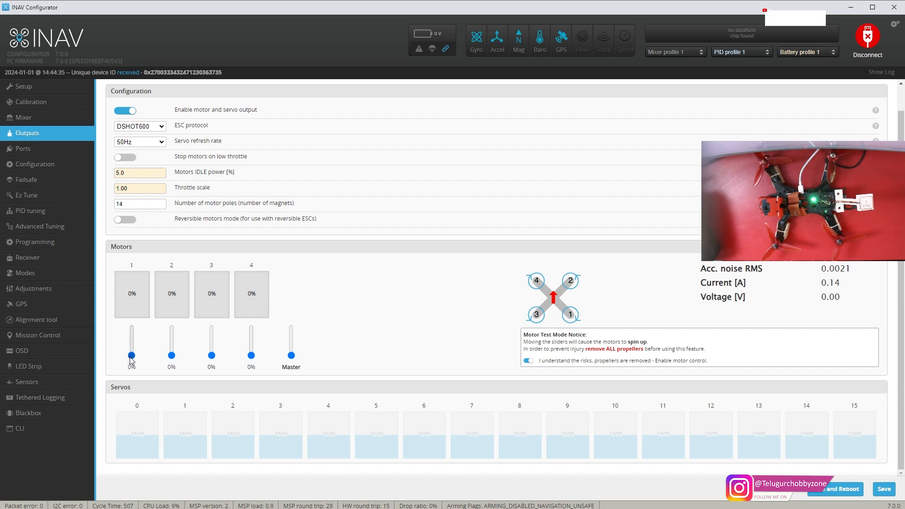
left_click(528, 361)
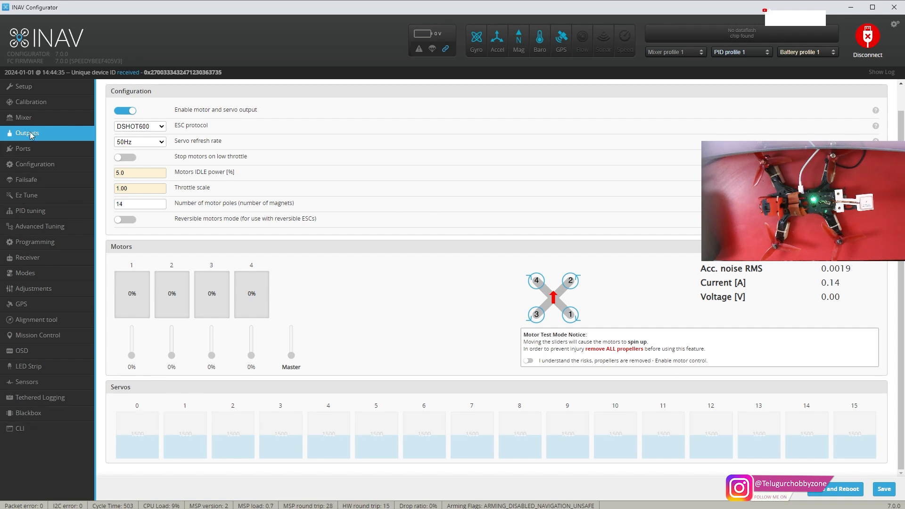
Step: Return to the setup page and examine the pre-arming checks
left_click(55, 86)
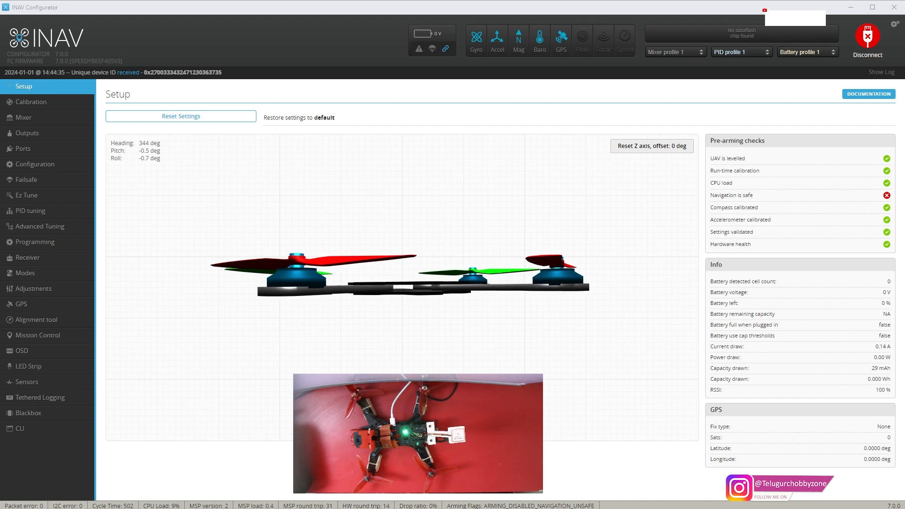
left_click_drag(712, 140, 765, 144)
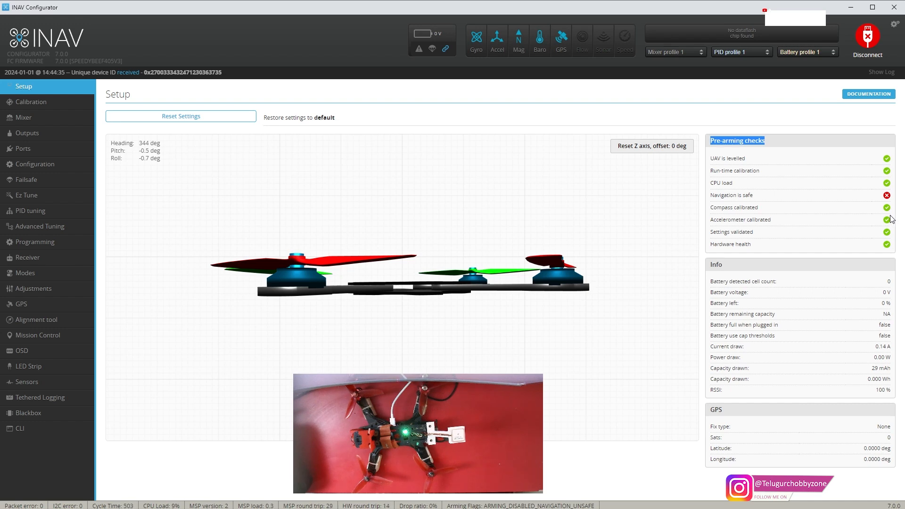
Step: Calibrate the compass while rotating the craft onto each side, and check the instructions about the required orientations
left_click(41, 108)
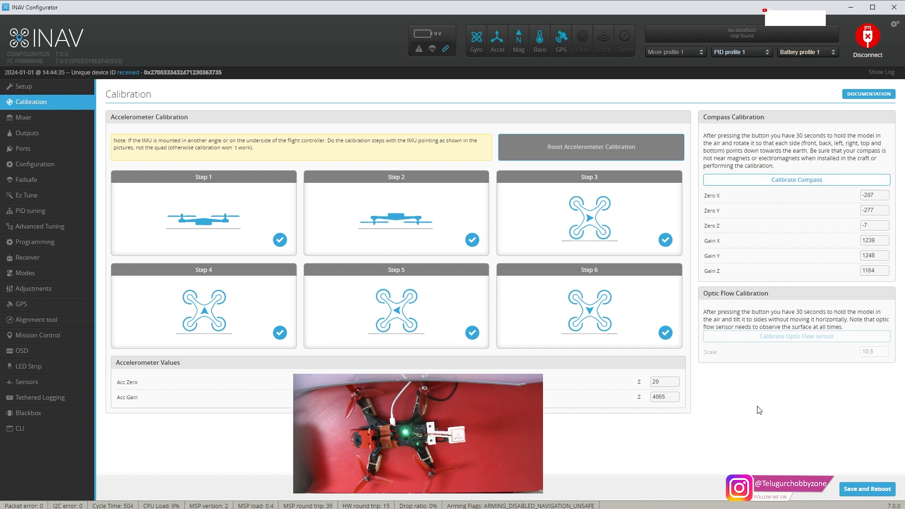
left_click(828, 188)
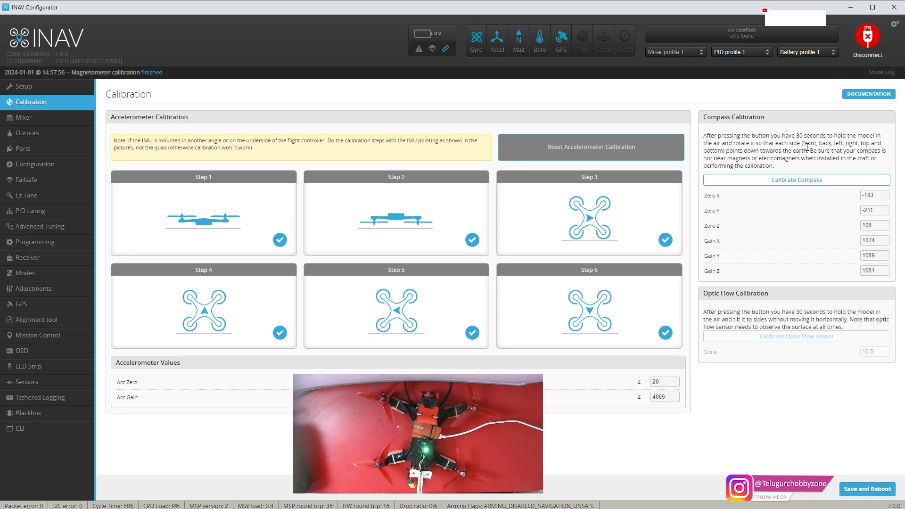
left_click_drag(810, 147, 824, 149)
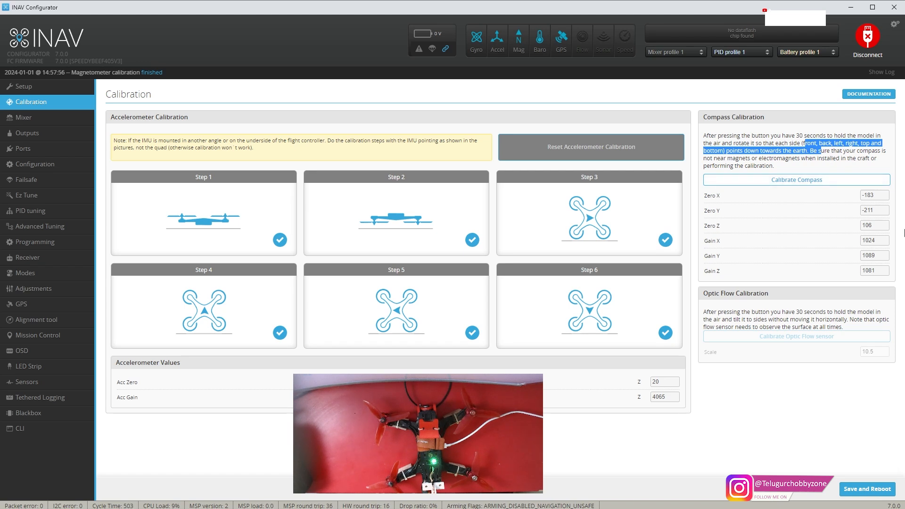
left_click(799, 401)
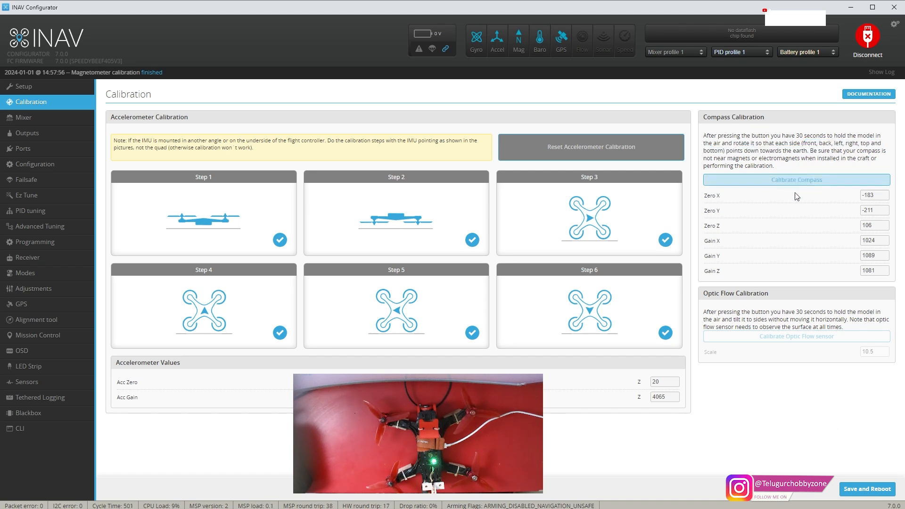